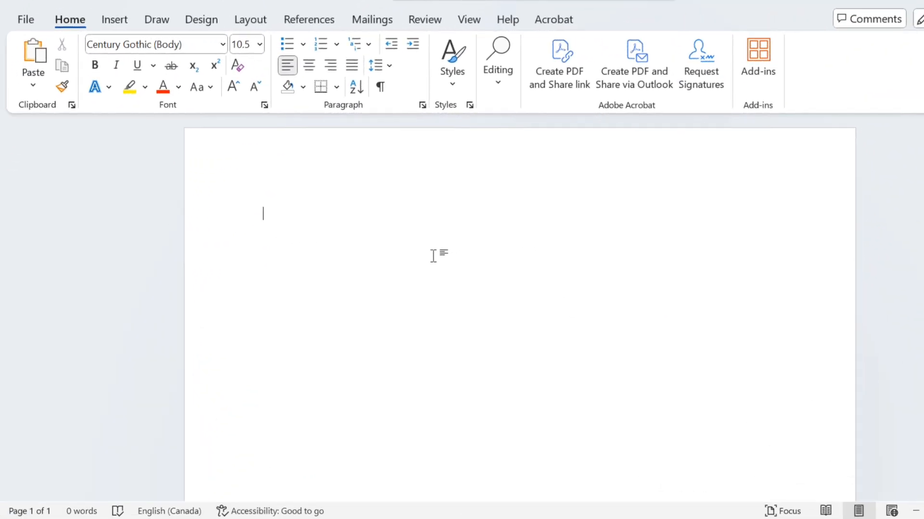
Insert the preset diagonal DRAFT watermark from the Disclaimers group
scroll(519, 307, down, 1)
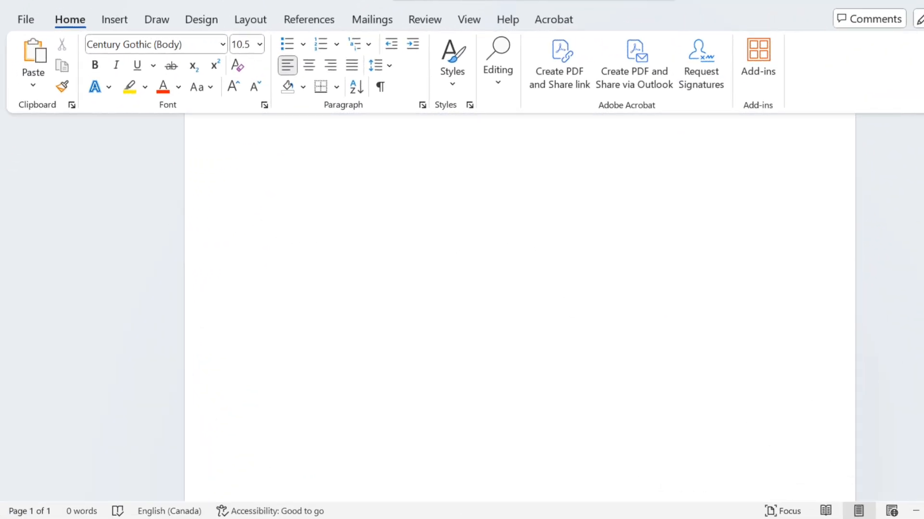
scroll(464, 207, up, 1)
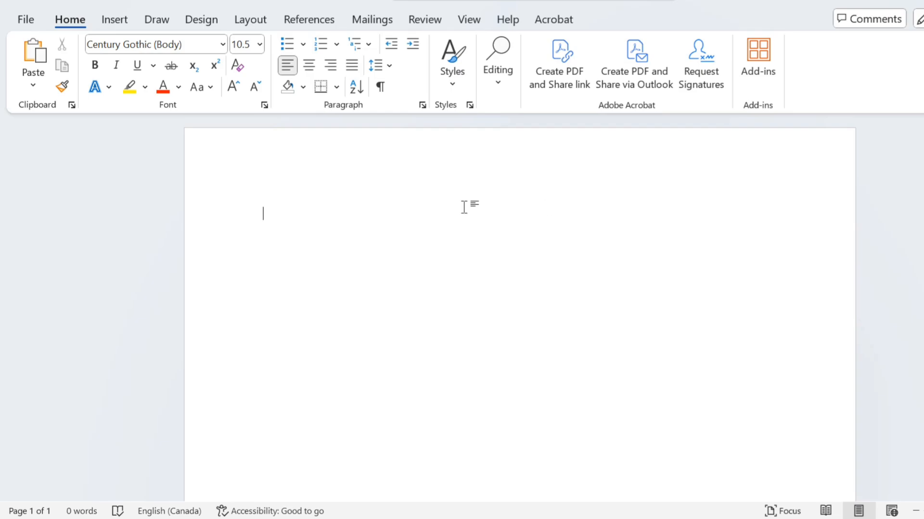
click(197, 21)
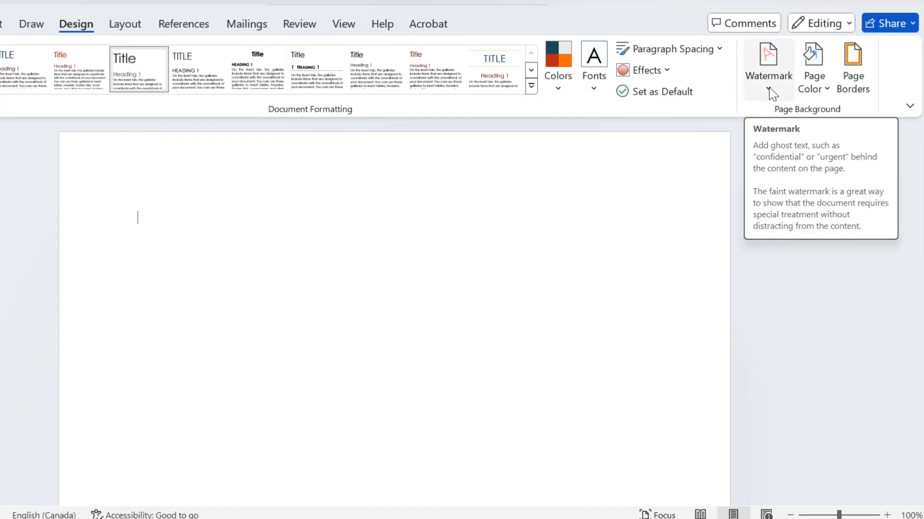
click(769, 89)
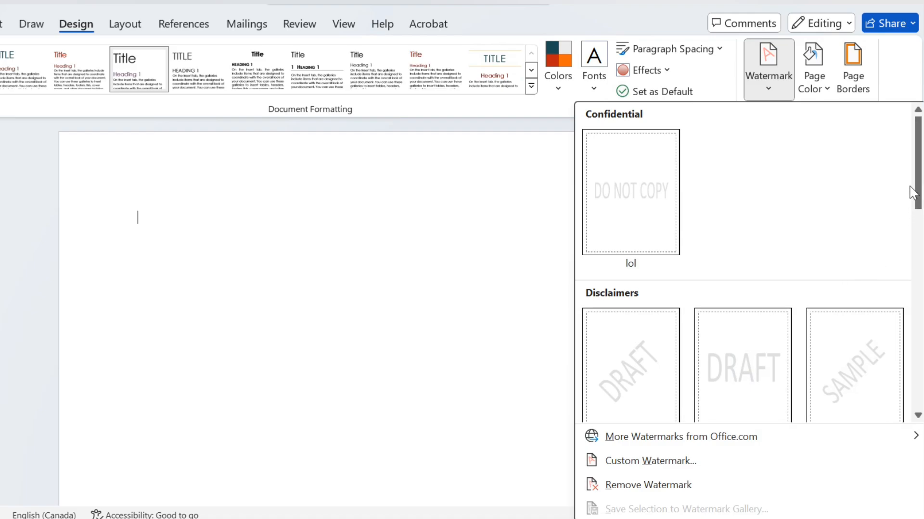
drag(919, 183, 912, 207)
click(653, 338)
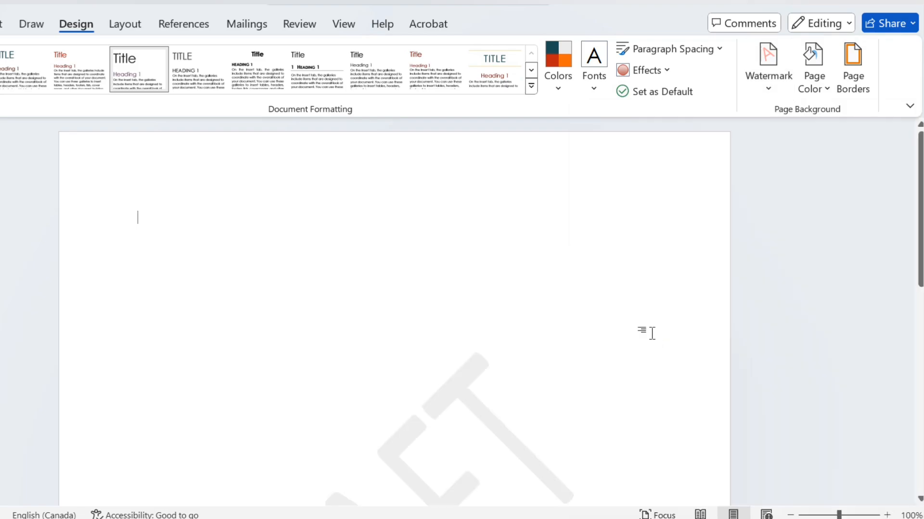
drag(920, 247, 920, 342)
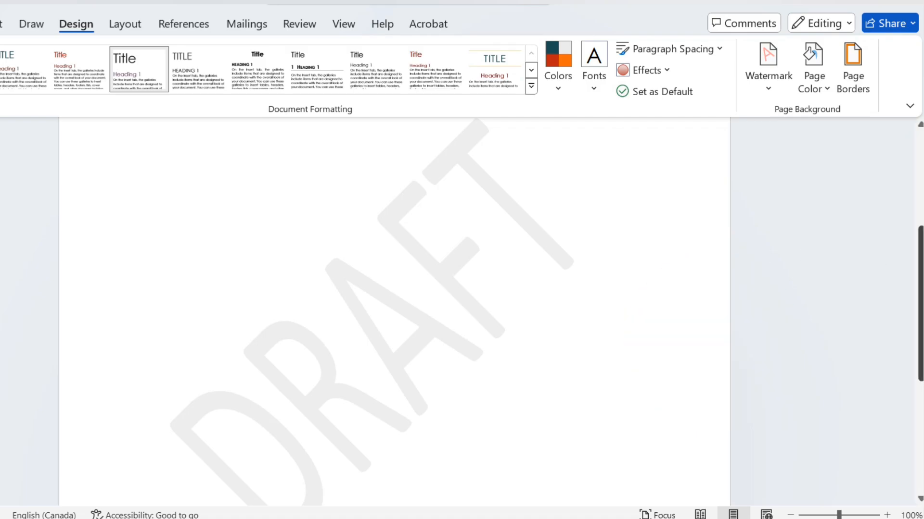
scroll(880, 258, up, 5)
scroll(395, 312, down, 5)
Set up a custom text watermark that reads WONDER
click(775, 85)
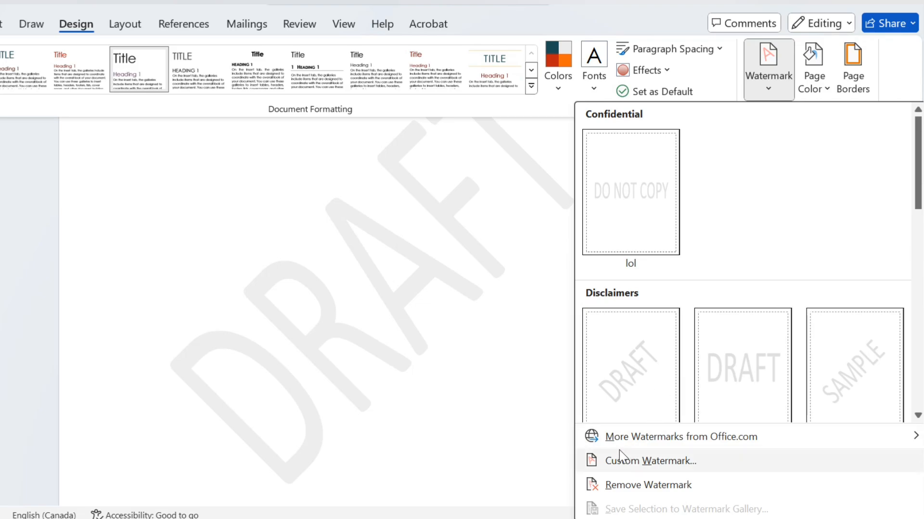
click(648, 463)
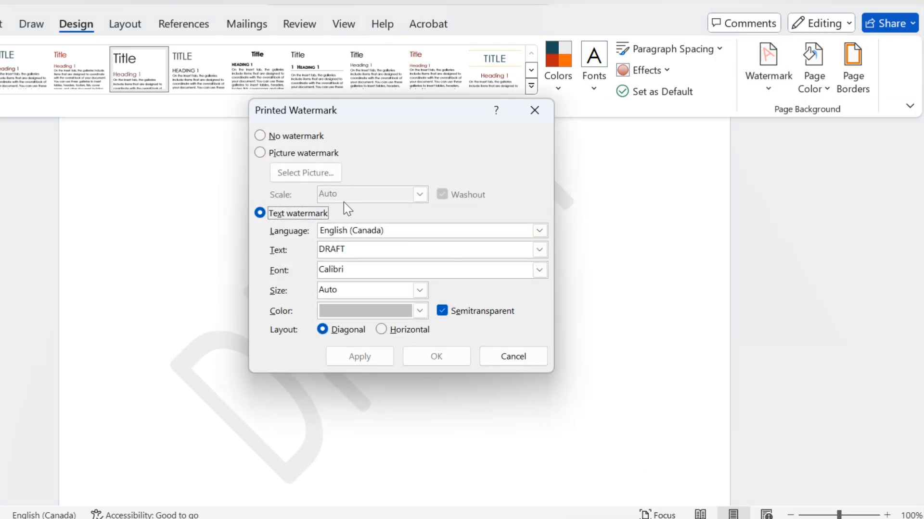
click(260, 136)
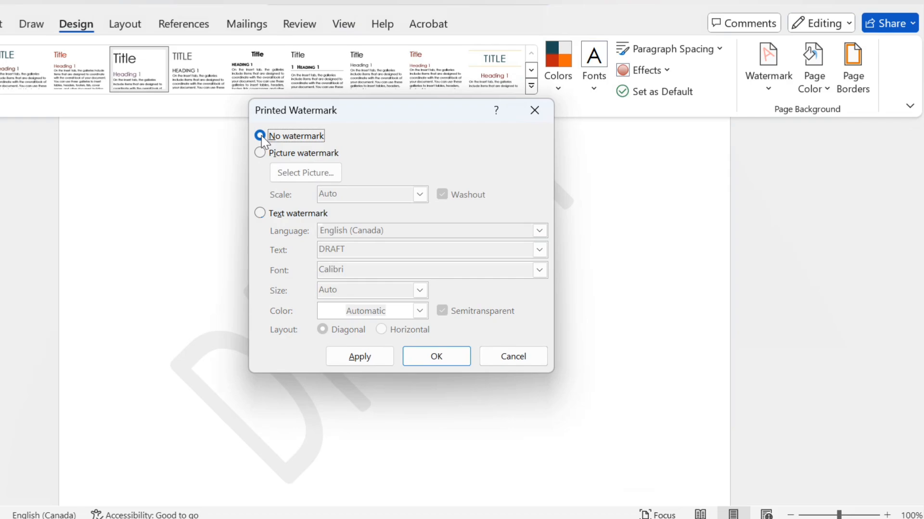
click(260, 153)
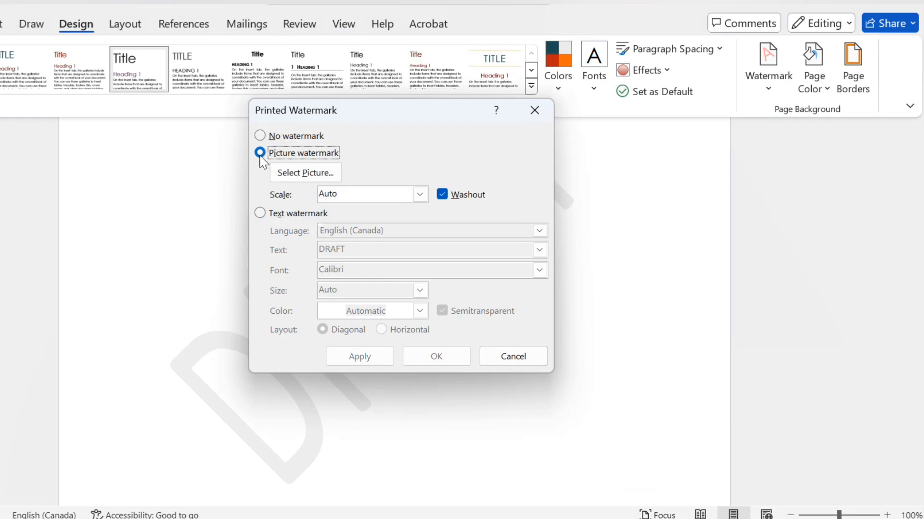
click(259, 213)
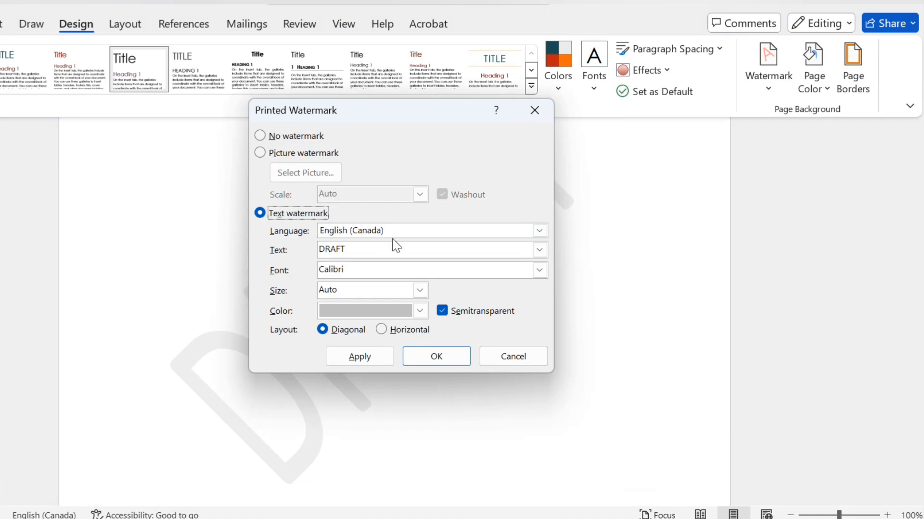
click(487, 248)
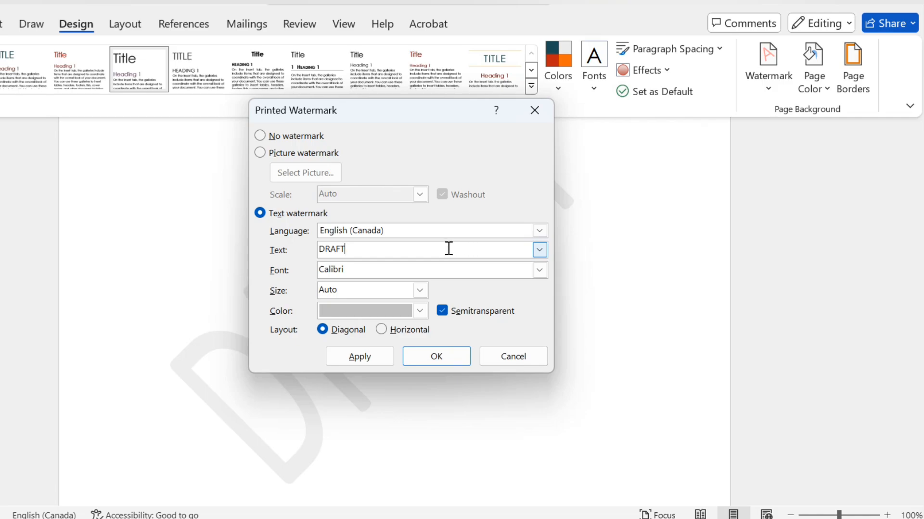
drag(355, 256, 306, 256)
text(WONDER)
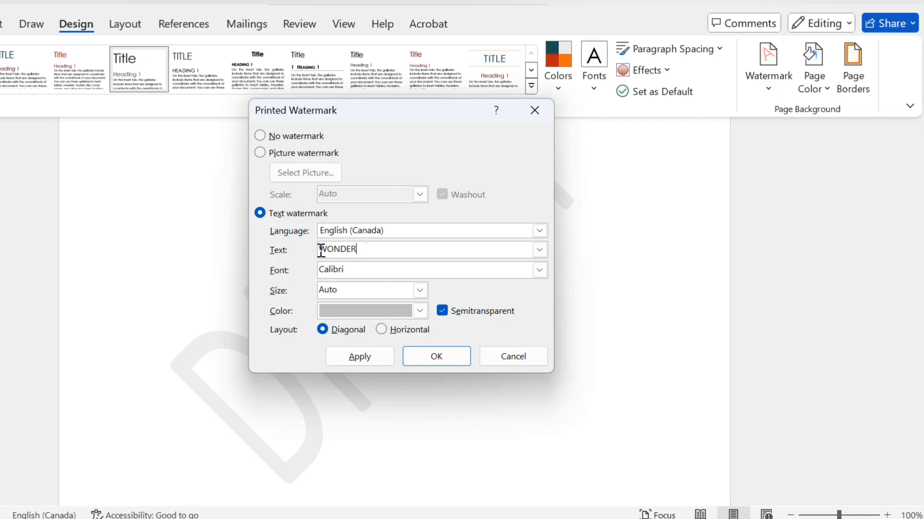
Set the watermark font to Algerian and apply the custom watermark to the page
click(539, 271)
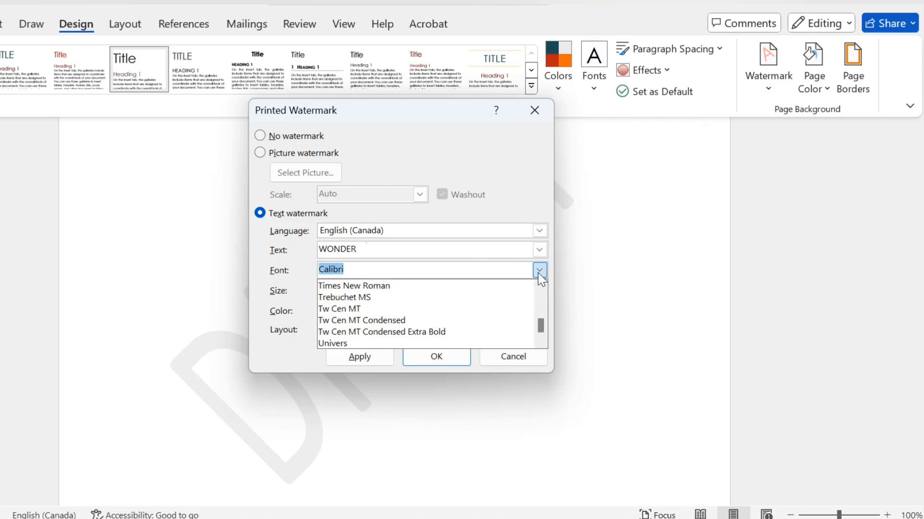
drag(540, 304, 541, 297)
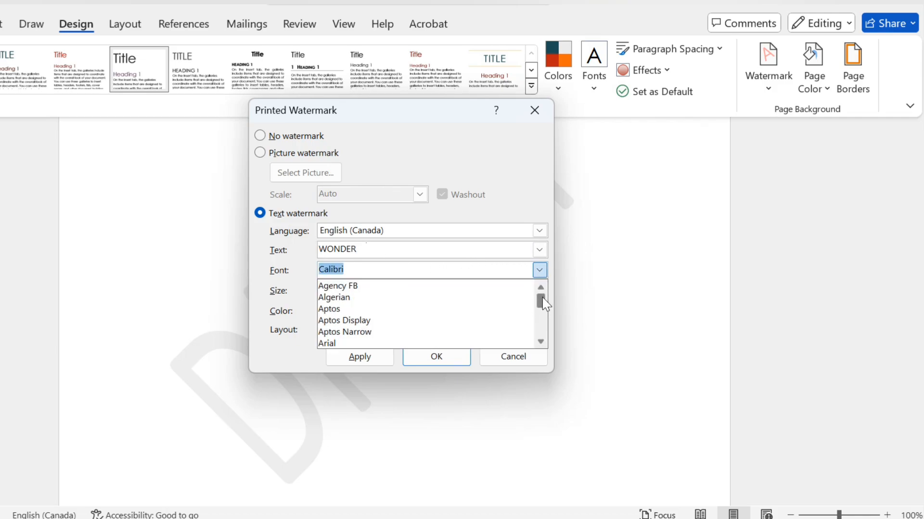
click(426, 298)
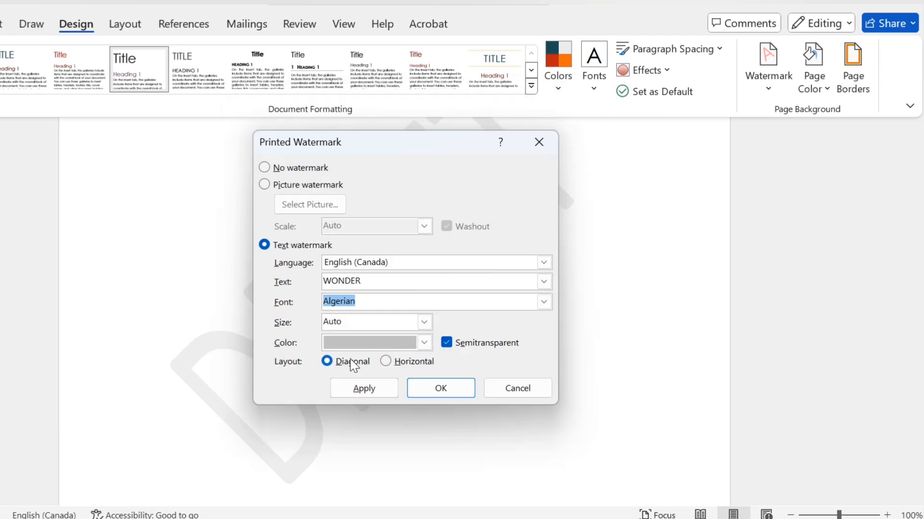
click(379, 393)
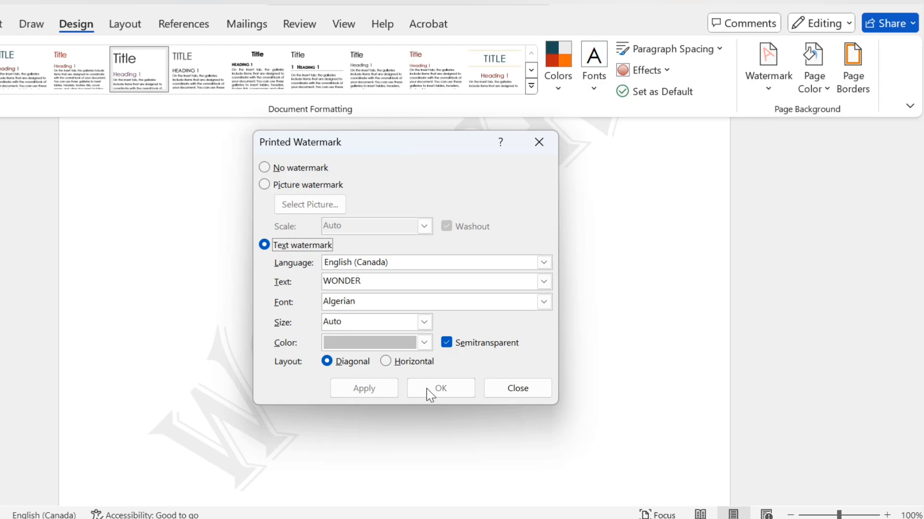
click(498, 388)
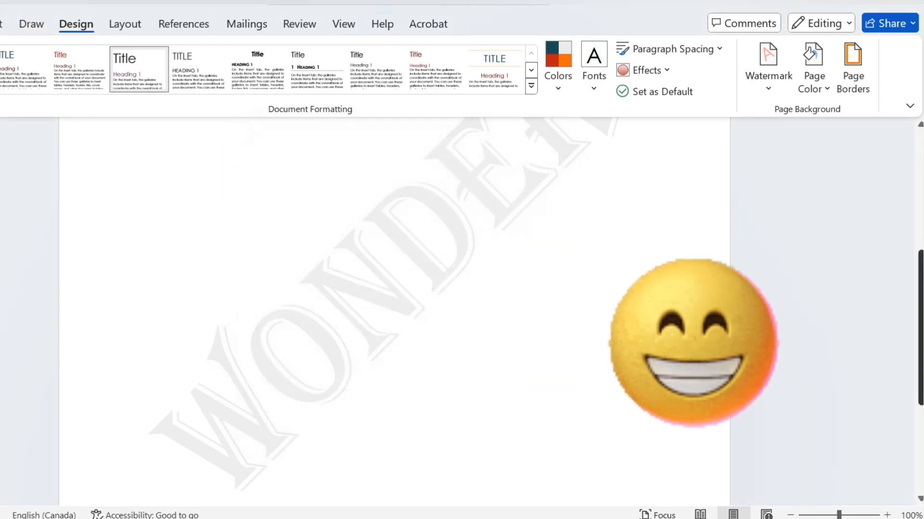
scroll(500, 386, up, 2)
scroll(394, 313, down, 1)
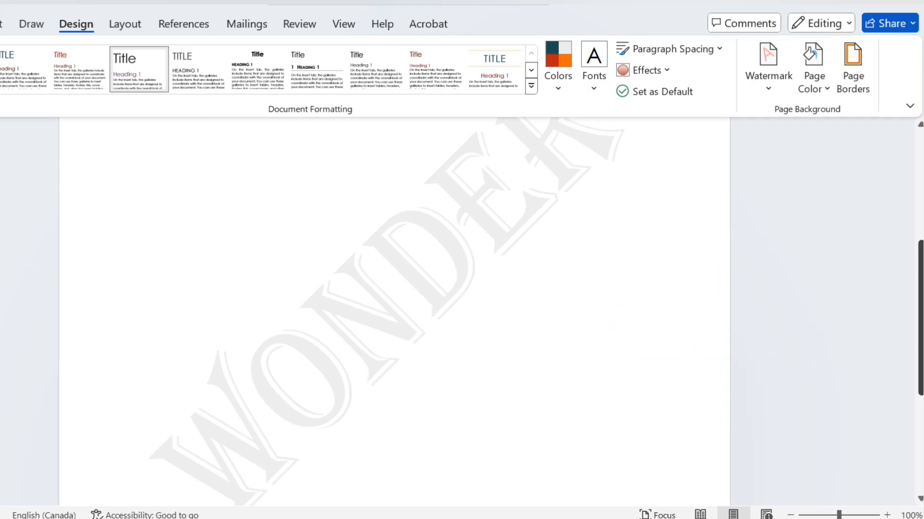
Change the color of the WONDER watermark to the light red theme shade and apply it
click(770, 87)
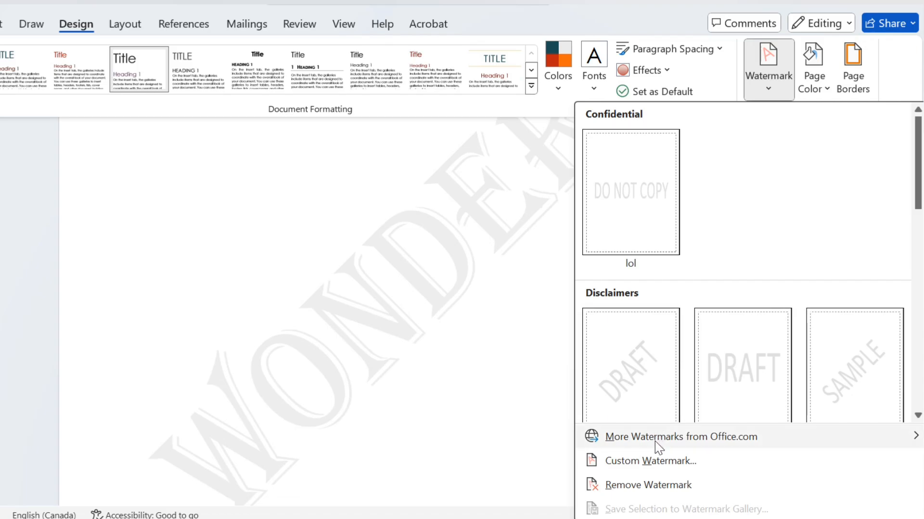
click(660, 462)
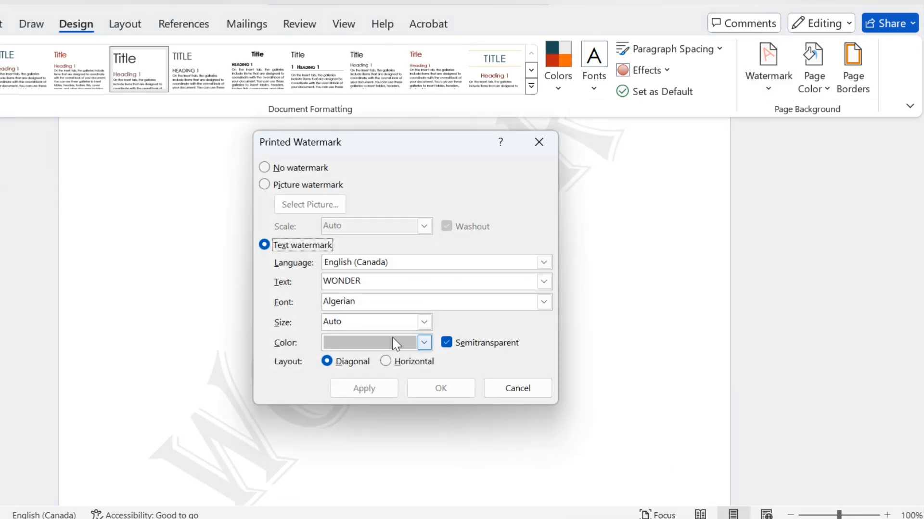
click(424, 343)
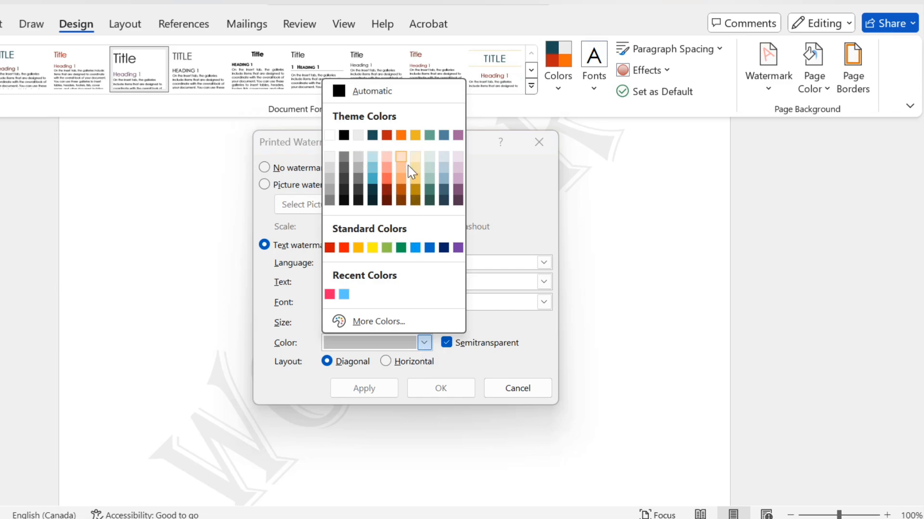
click(384, 168)
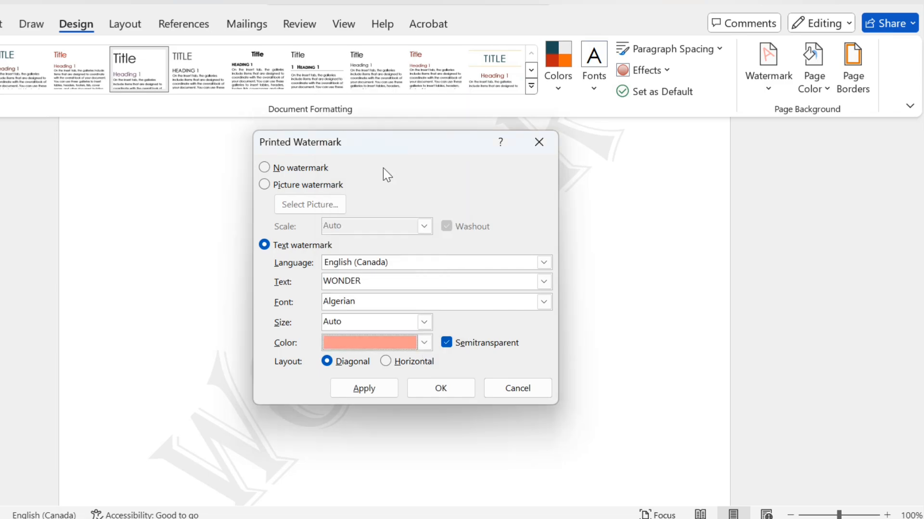
click(440, 389)
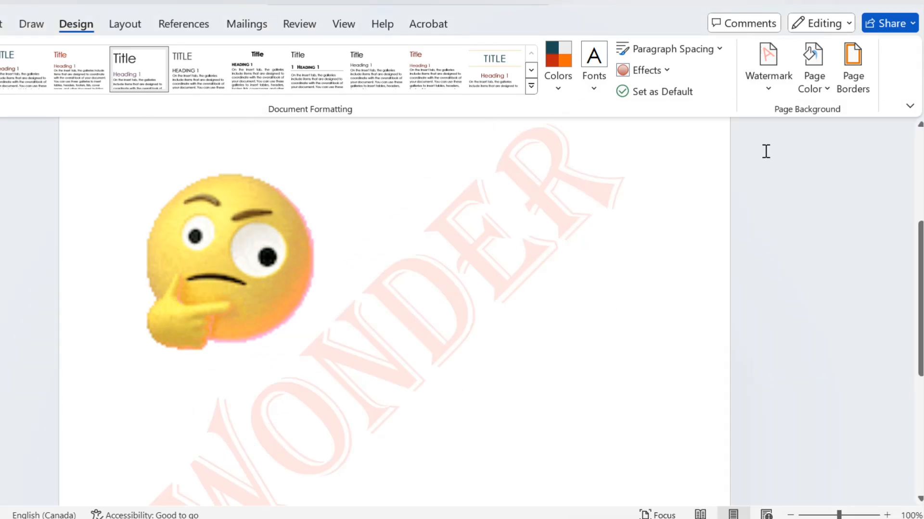
Choose a green from the standard color palette as the custom color of the WONDER watermark
click(768, 91)
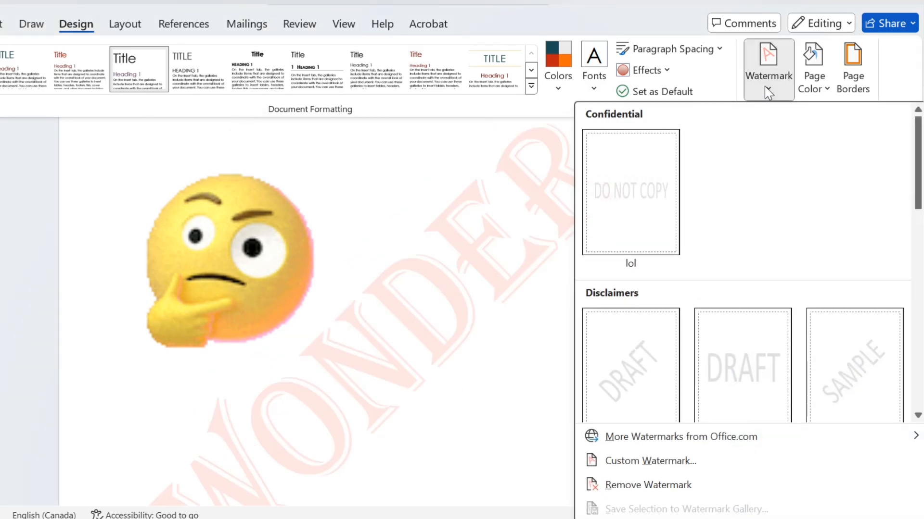
click(684, 463)
click(428, 341)
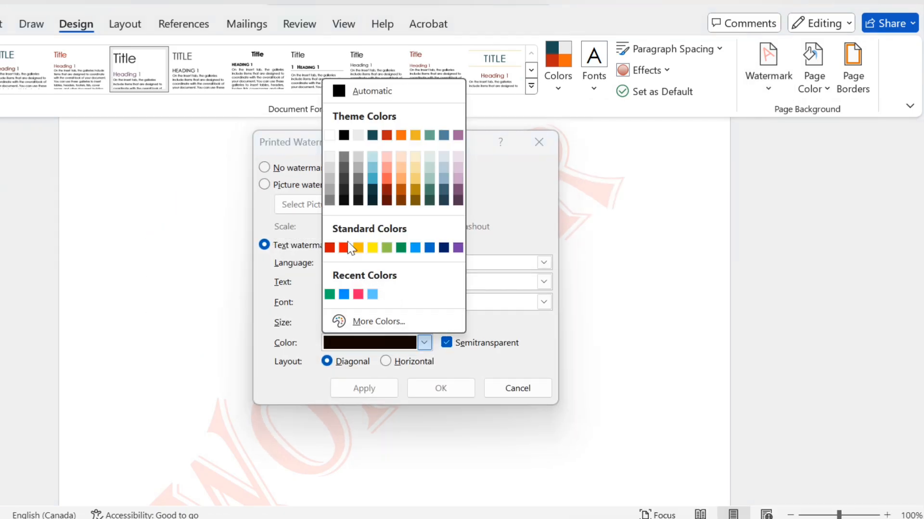
click(378, 321)
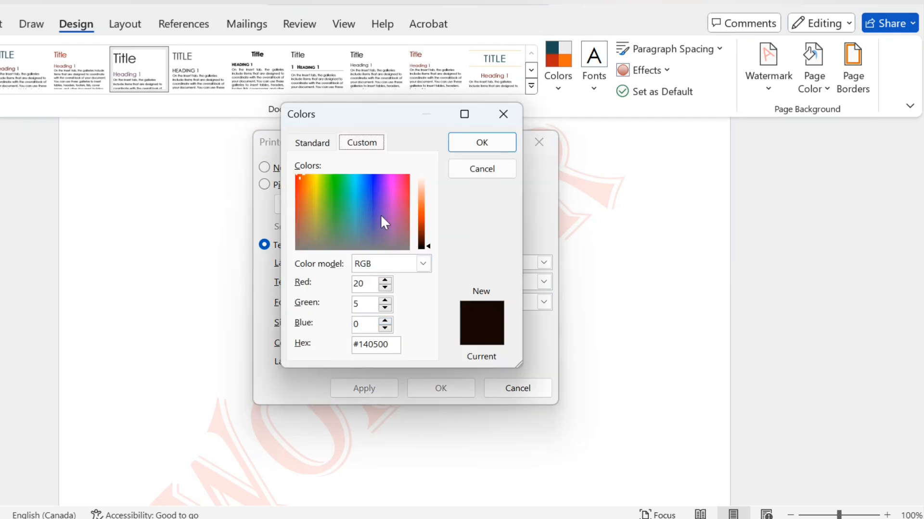
click(337, 199)
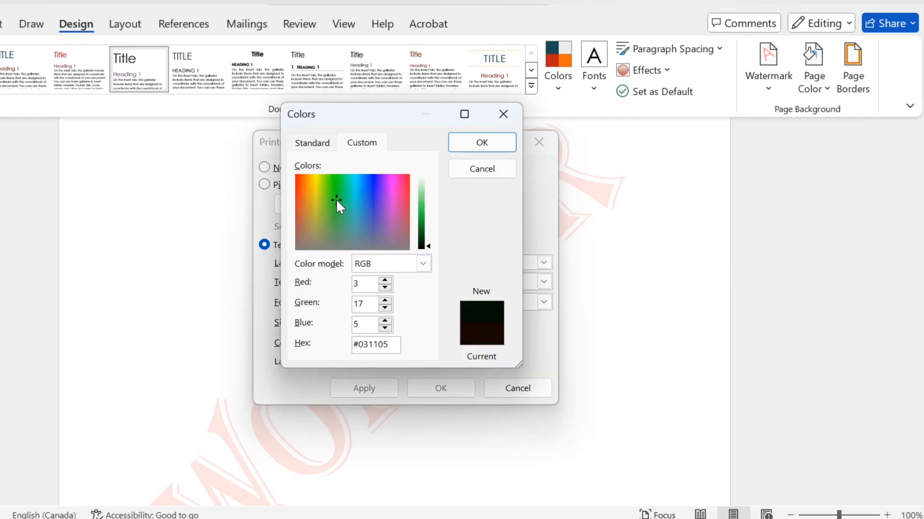
drag(336, 198, 379, 198)
click(319, 145)
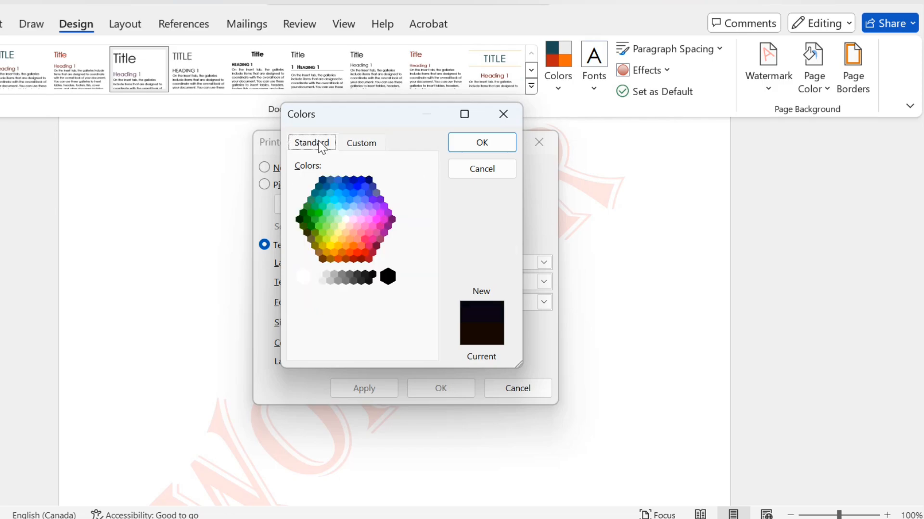
click(321, 222)
click(314, 206)
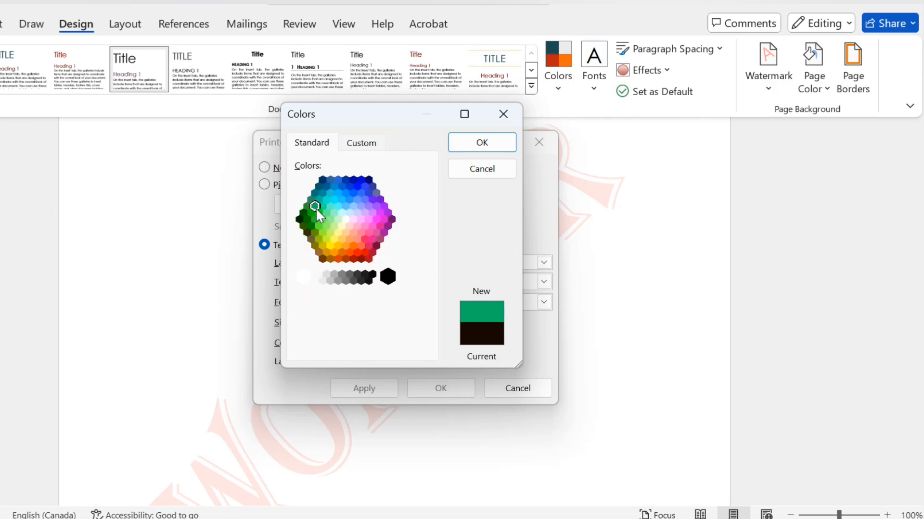
click(482, 143)
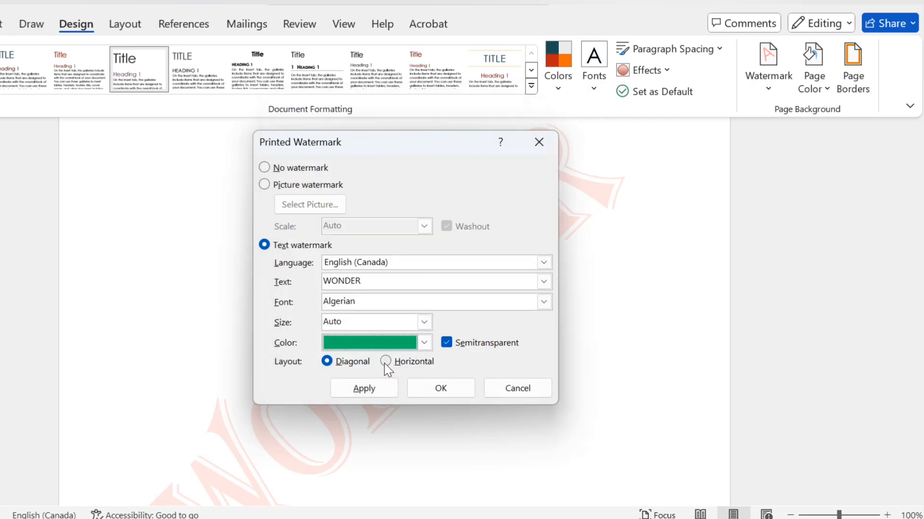
Set the watermark layout to horizontal, with English (Canada) as the language and WONDER as the text, and apply it to the page
click(386, 363)
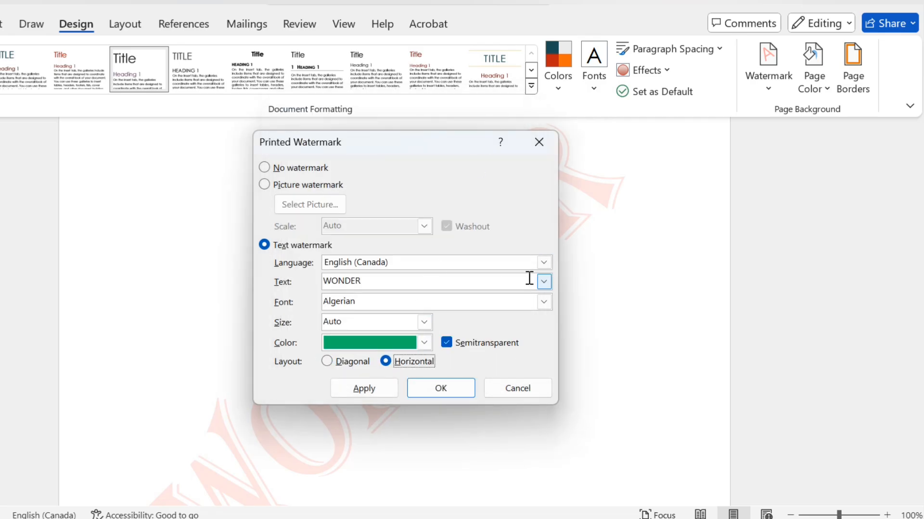
click(544, 264)
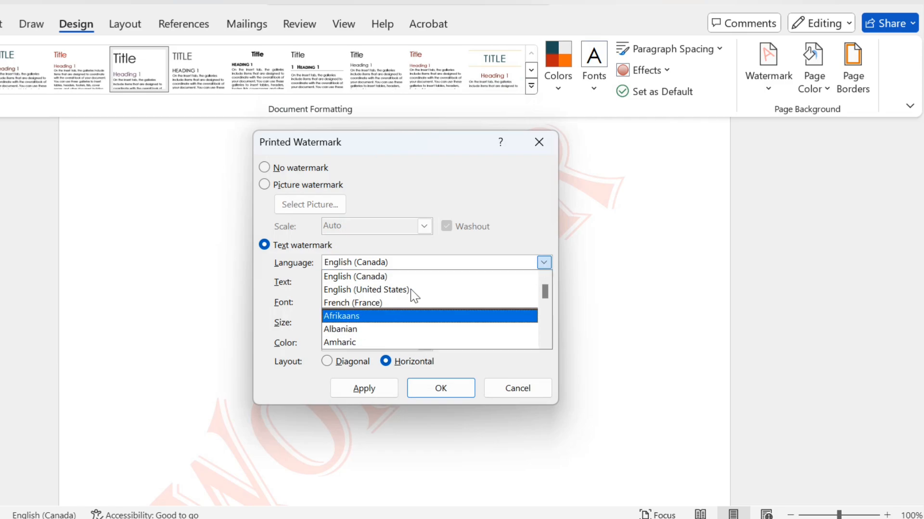
click(525, 235)
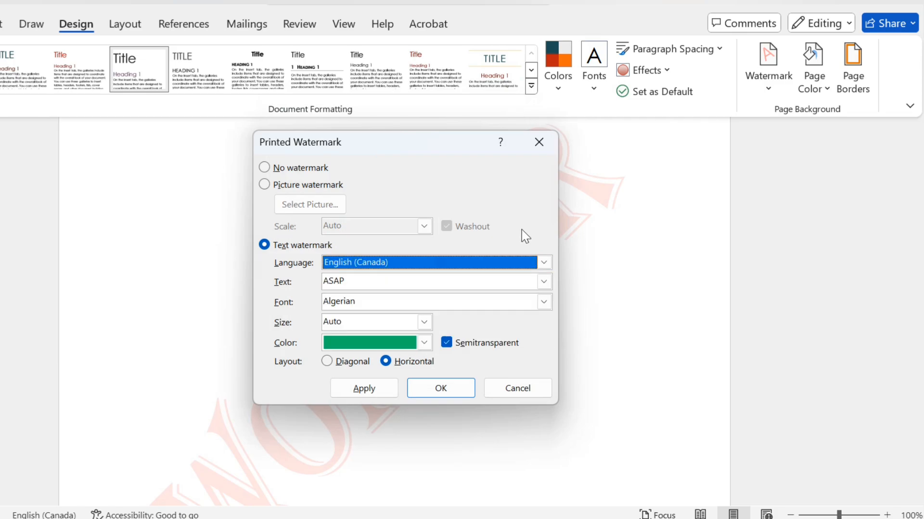
drag(391, 279, 309, 291)
text(WONDER)
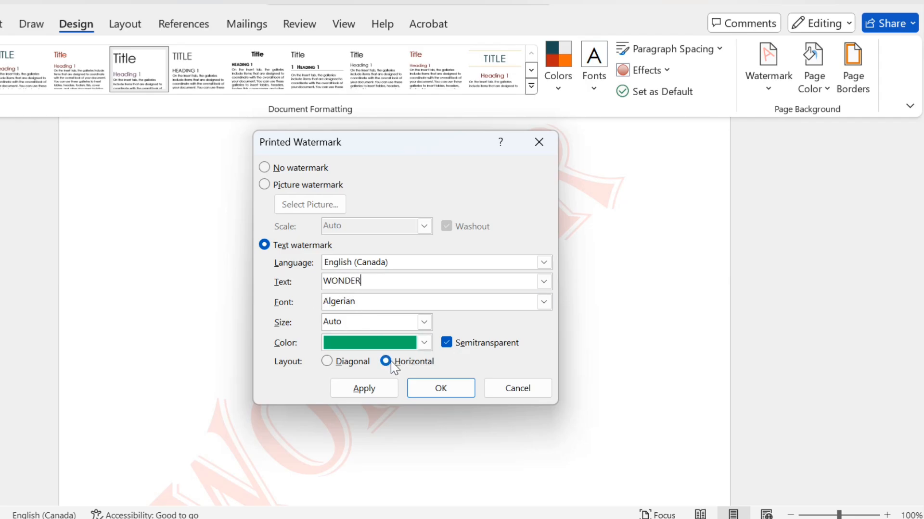
click(445, 385)
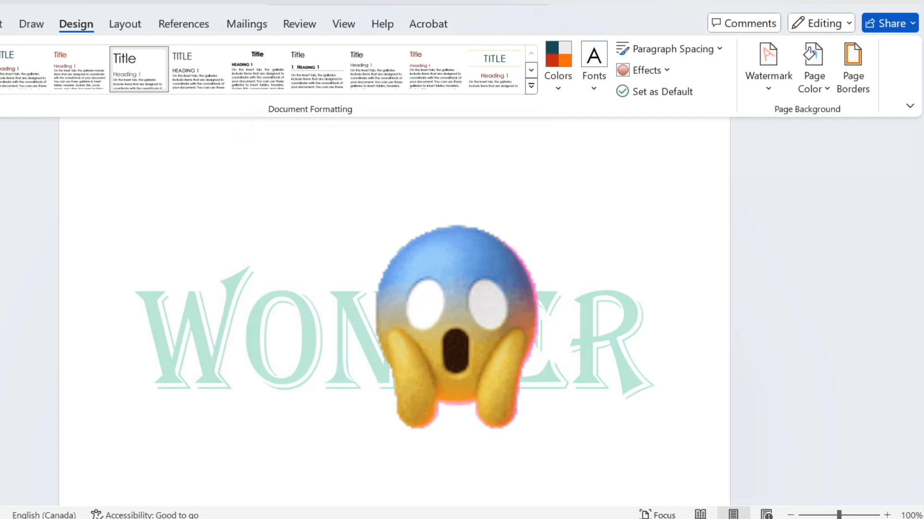
scroll(394, 313, up, 3)
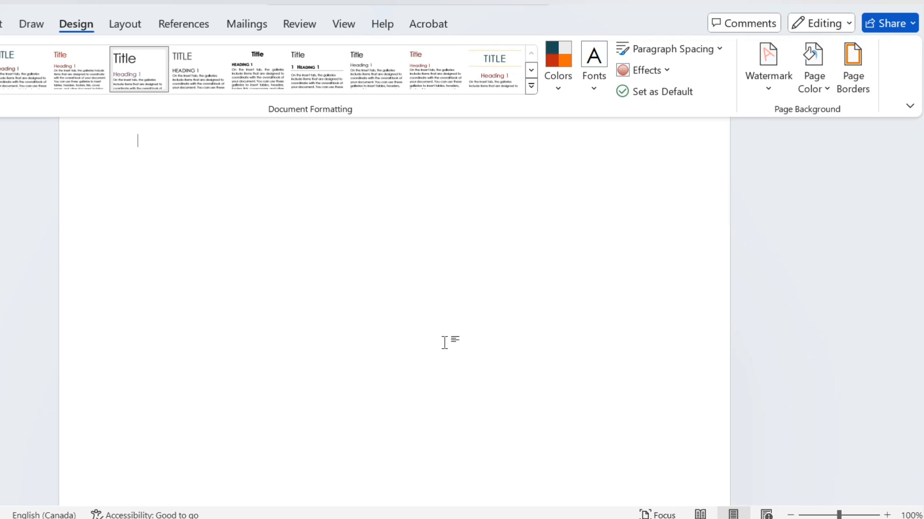
click(767, 85)
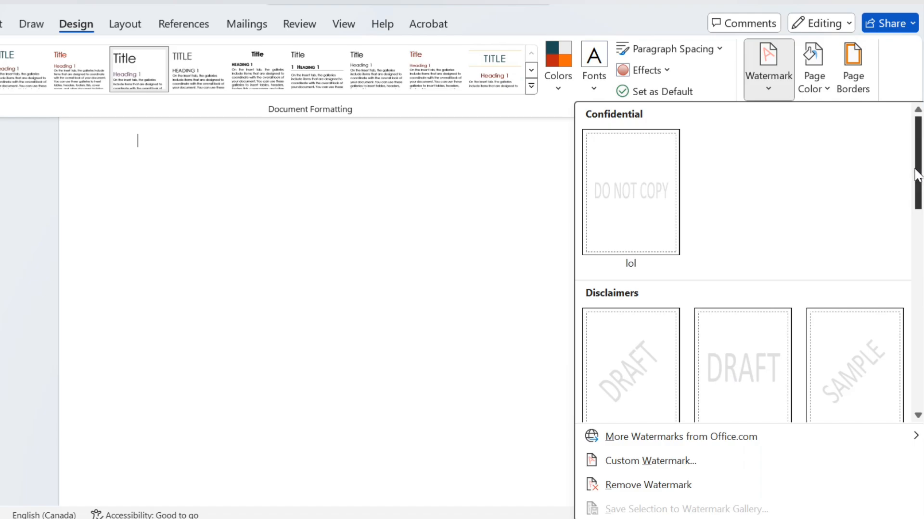
scroll(918, 182, down, 3)
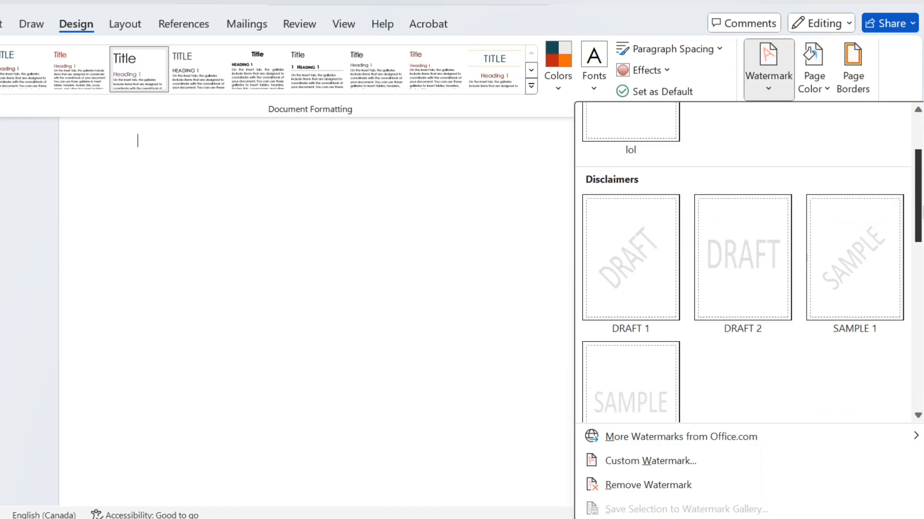
click(633, 463)
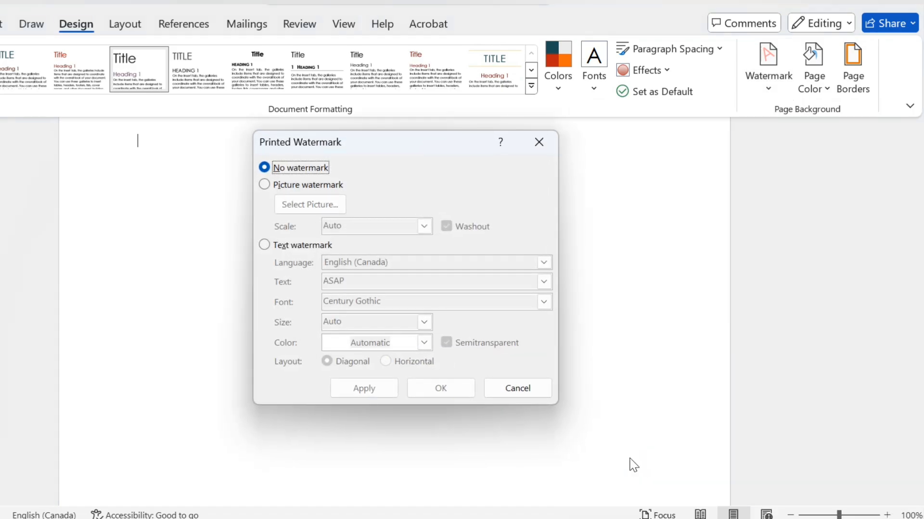
click(263, 185)
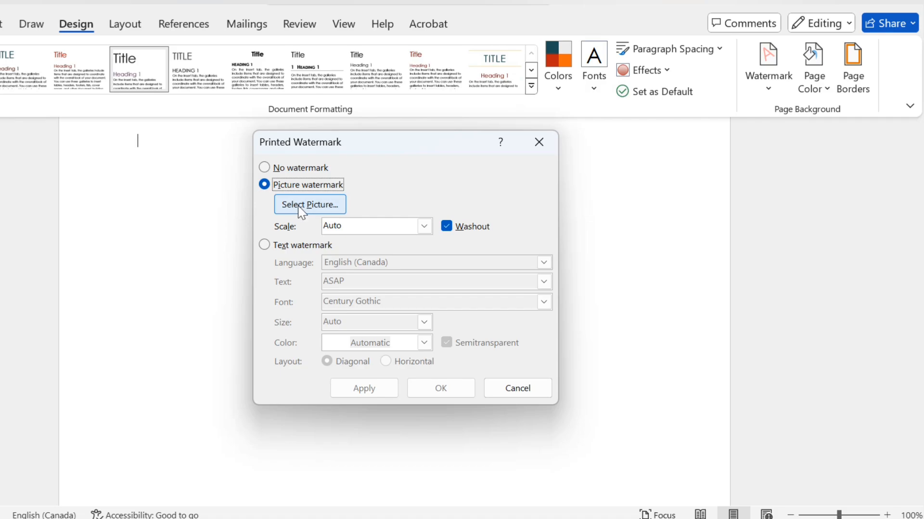
click(310, 205)
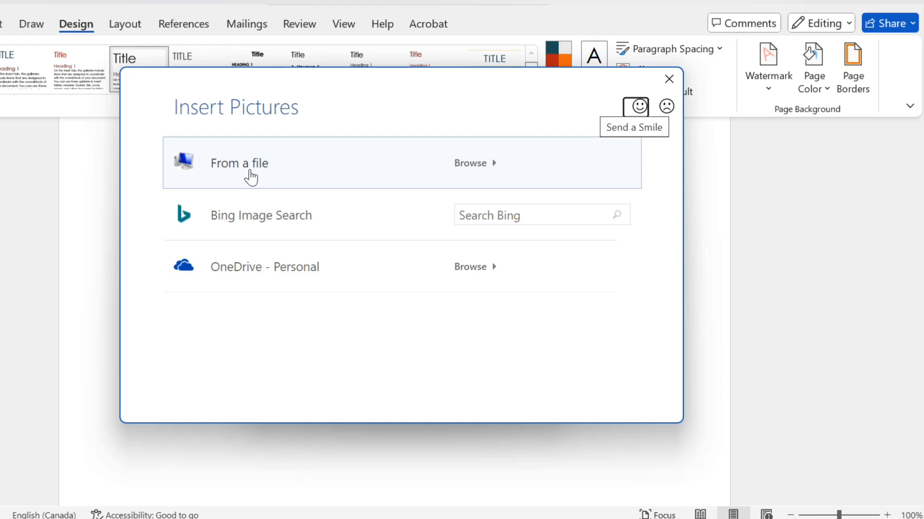
click(274, 179)
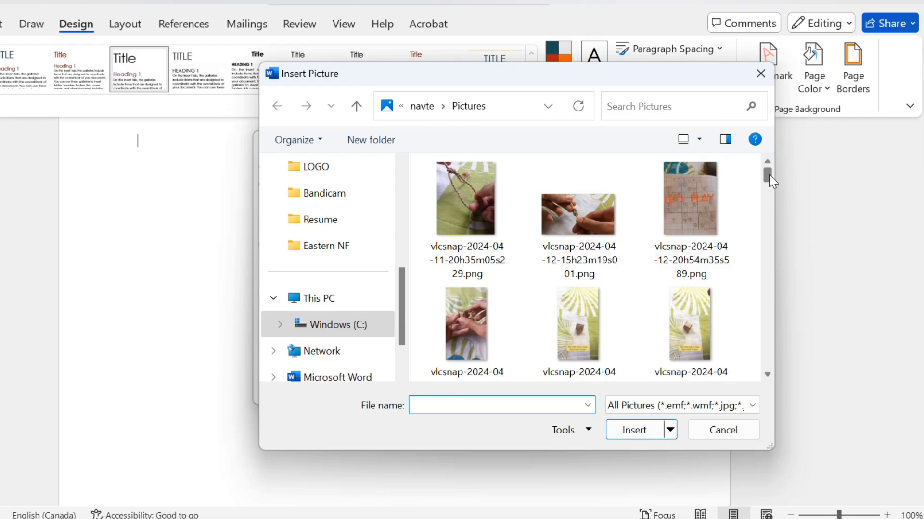
drag(769, 186, 773, 238)
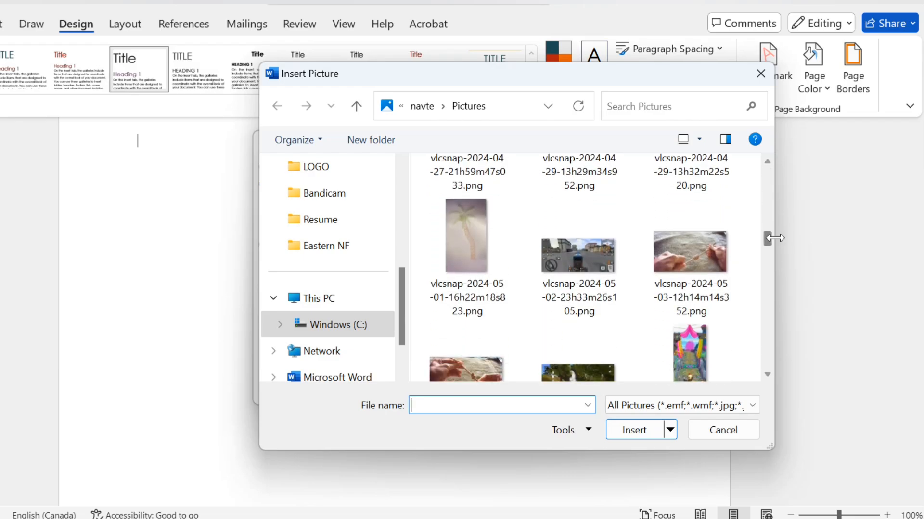
click(452, 233)
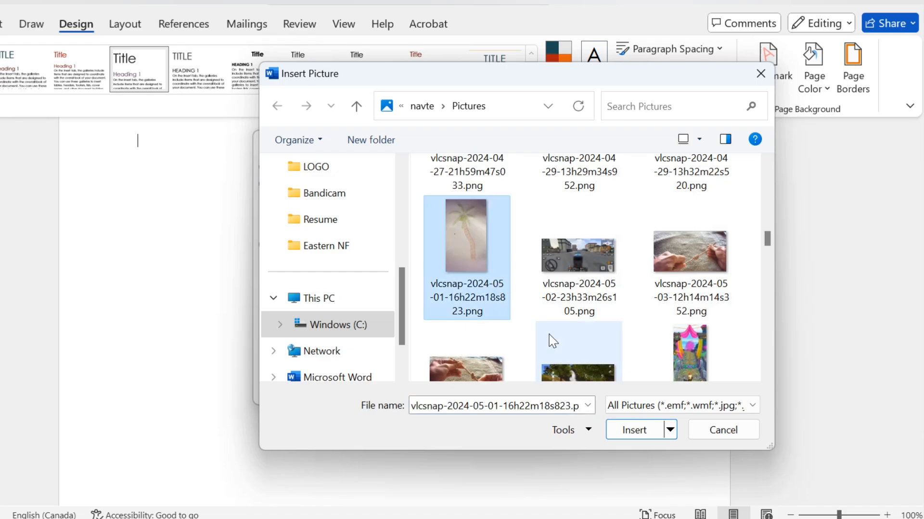
click(627, 433)
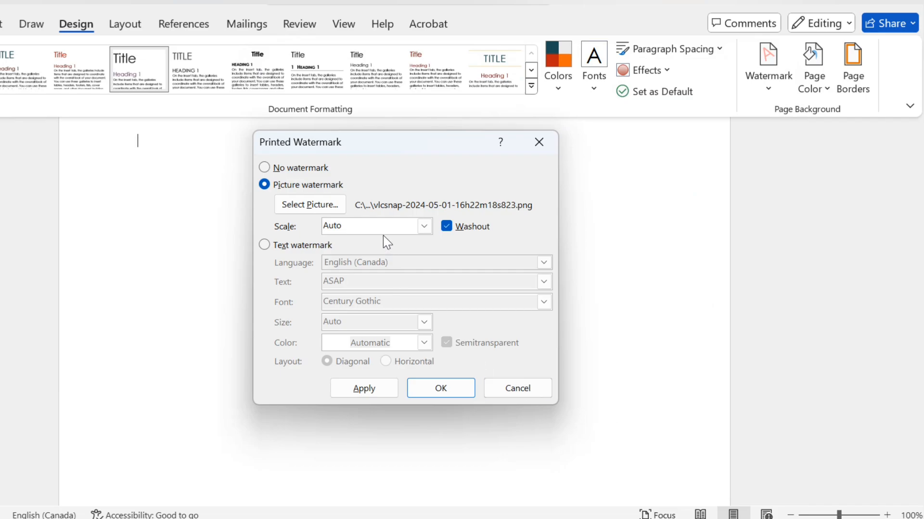
click(363, 389)
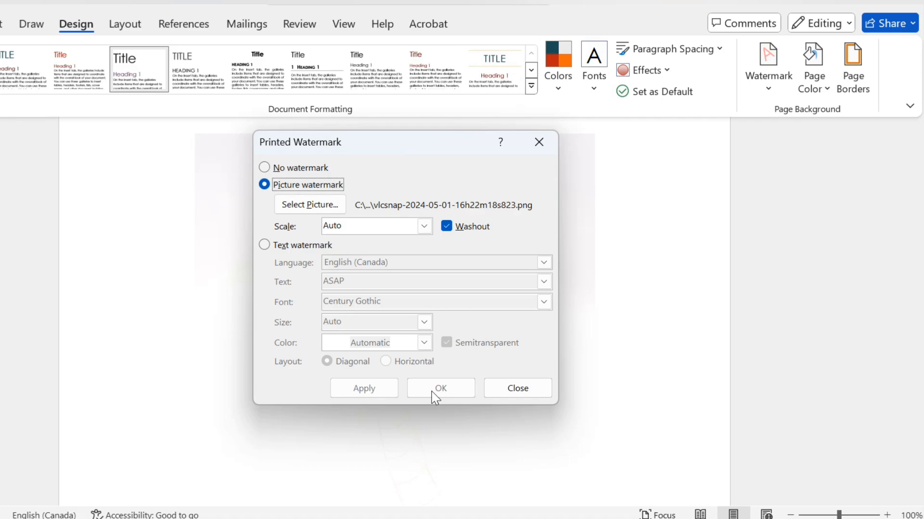
click(505, 392)
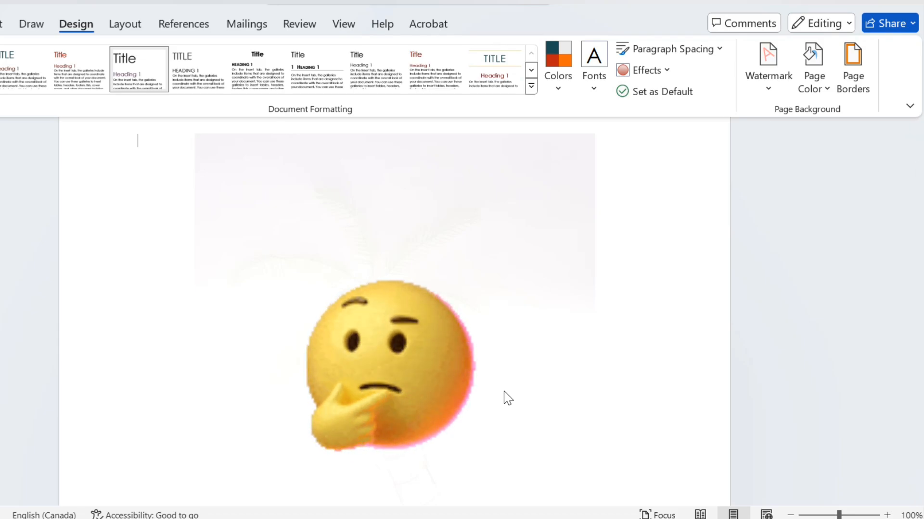
Turn off the washout effect of the existing picture watermark, apply the change and check the whole picture on the page
mouse_move(921, 240)
mouse_down()
mouse_move(921, 347)
mouse_move(910, 233)
mouse_up()
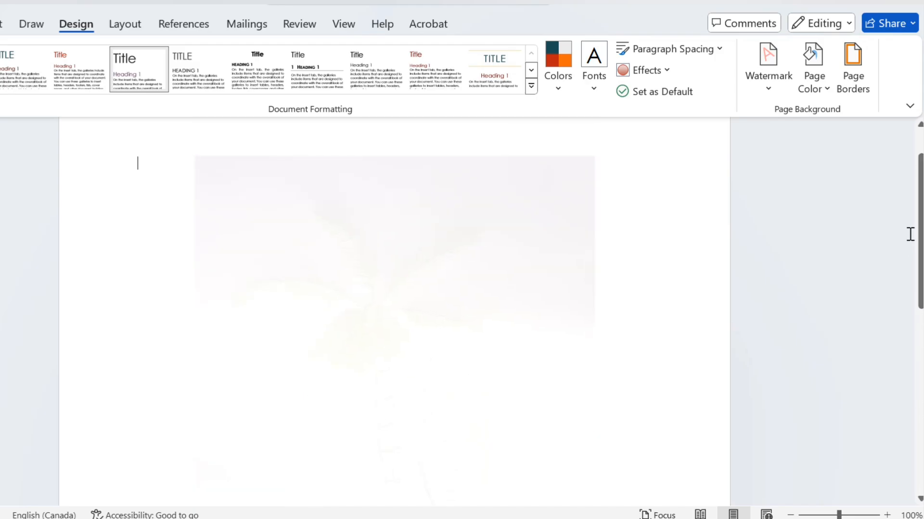
click(764, 89)
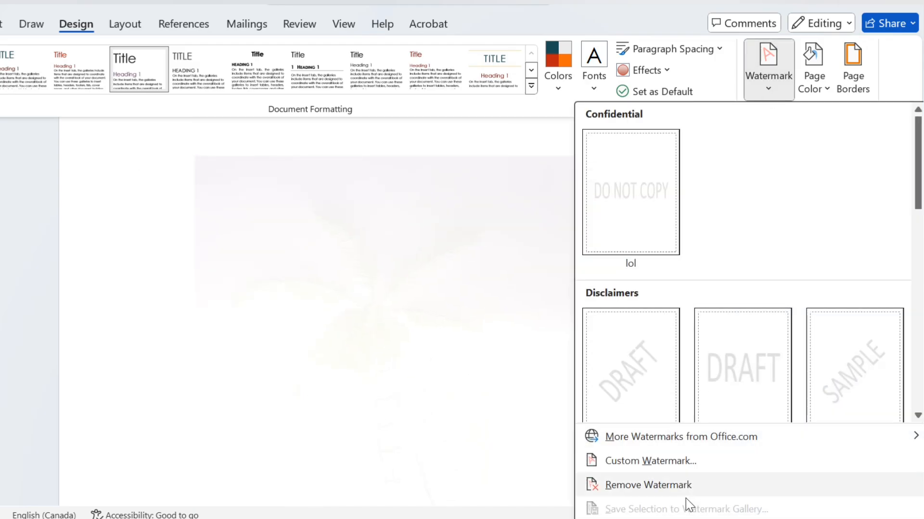
click(660, 470)
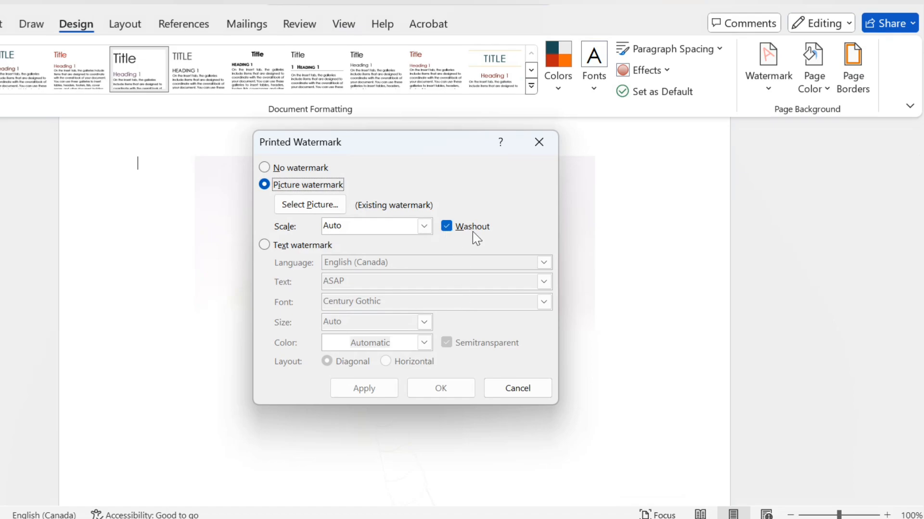
click(447, 226)
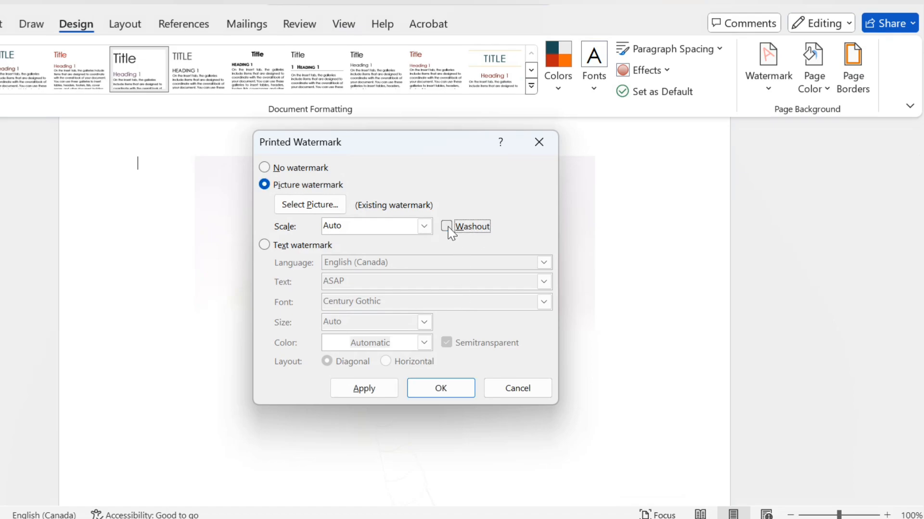
click(388, 389)
click(509, 389)
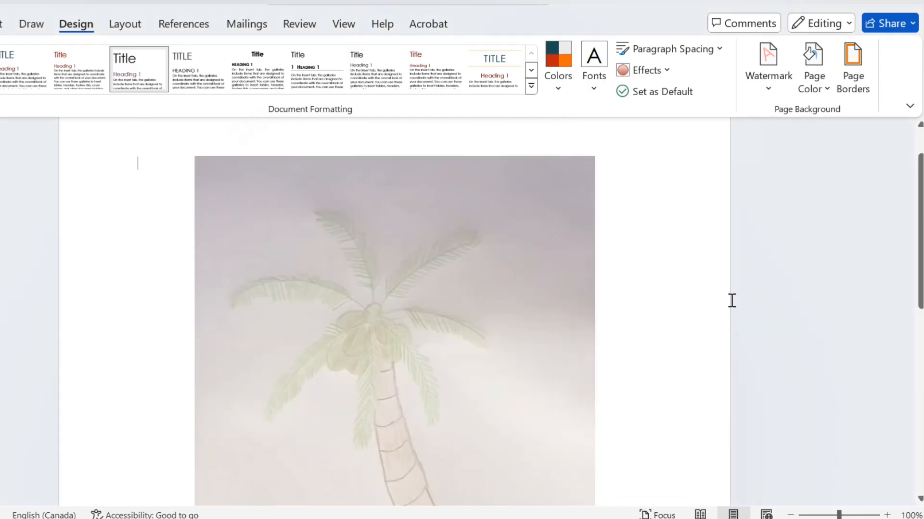
scroll(731, 300, down, 5)
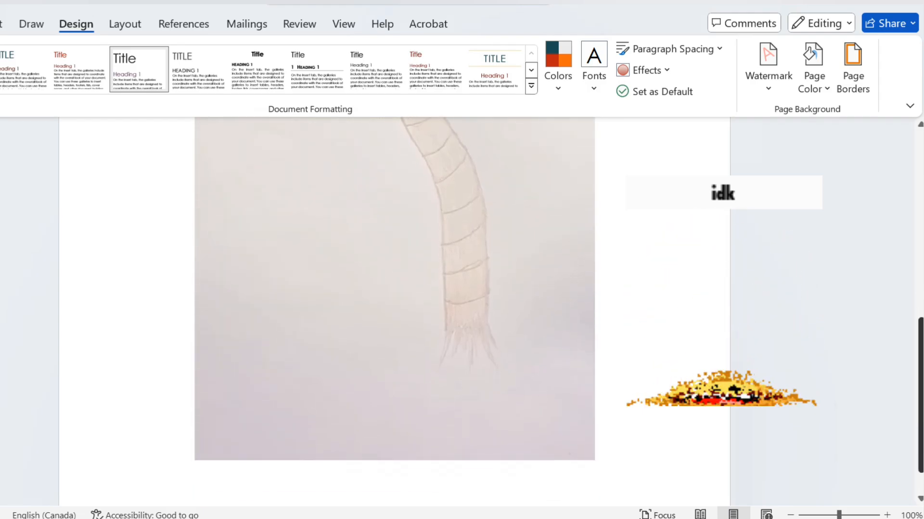
scroll(904, 241, up, 5)
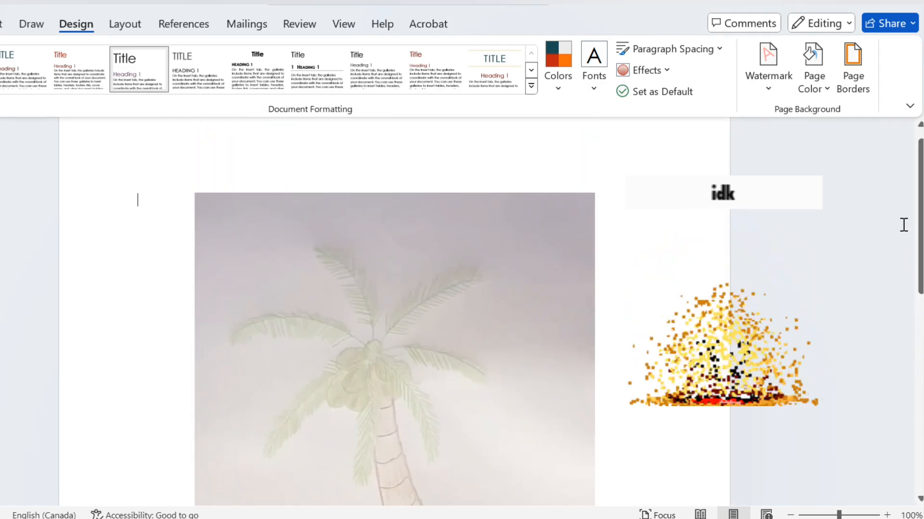
Open Bing Image Search as the source for a new custom picture watermark
click(768, 82)
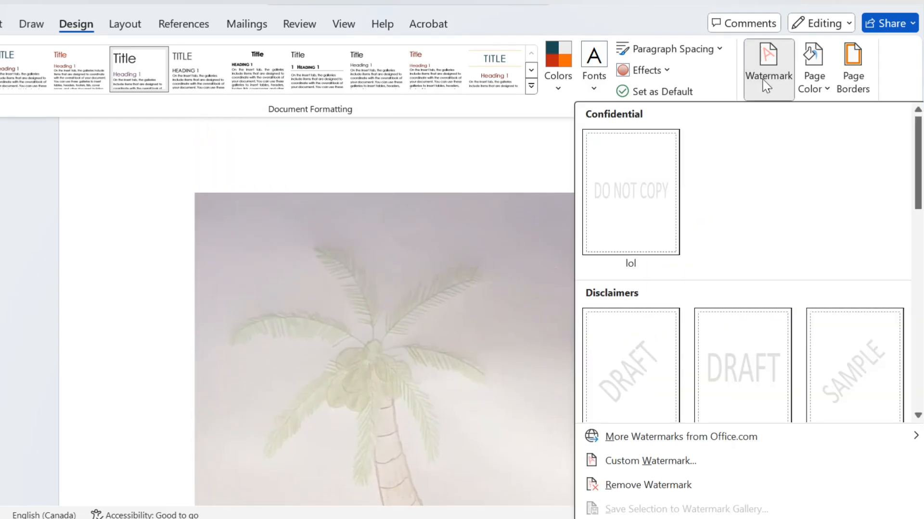
click(660, 462)
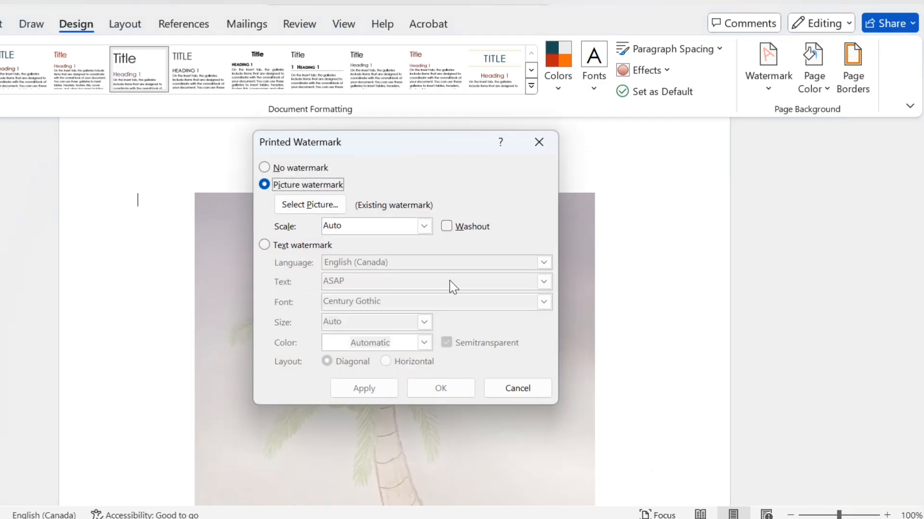
click(315, 206)
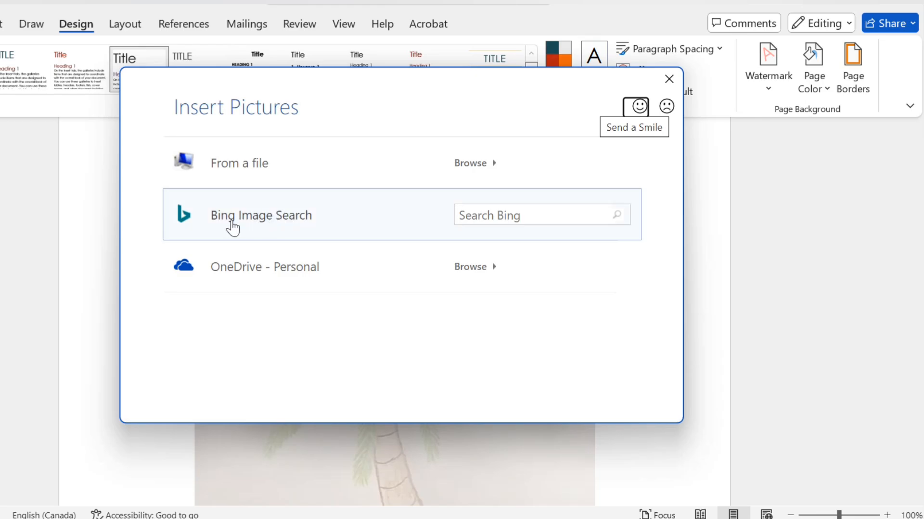
click(386, 210)
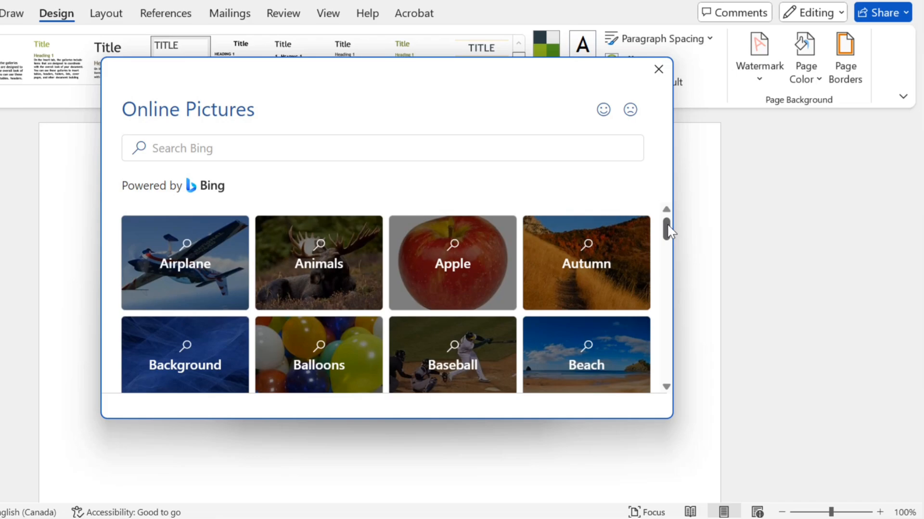
Browse the Bing picture categories, look through the Sunset pictures and return to the category overview
drag(667, 223, 665, 385)
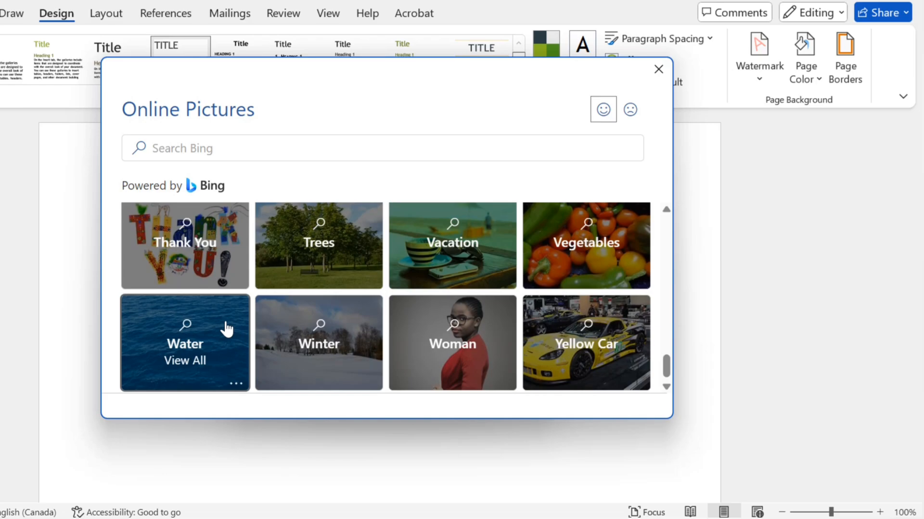
scroll(665, 211, up, 4)
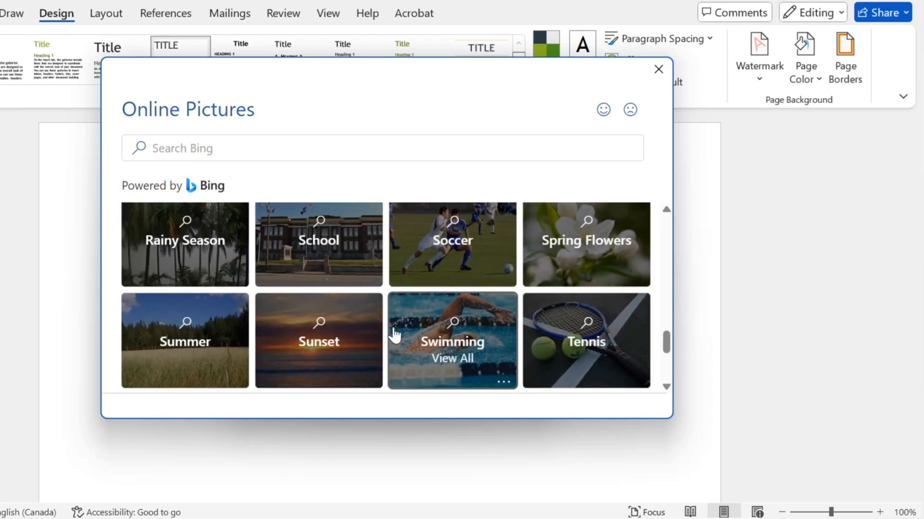
click(318, 345)
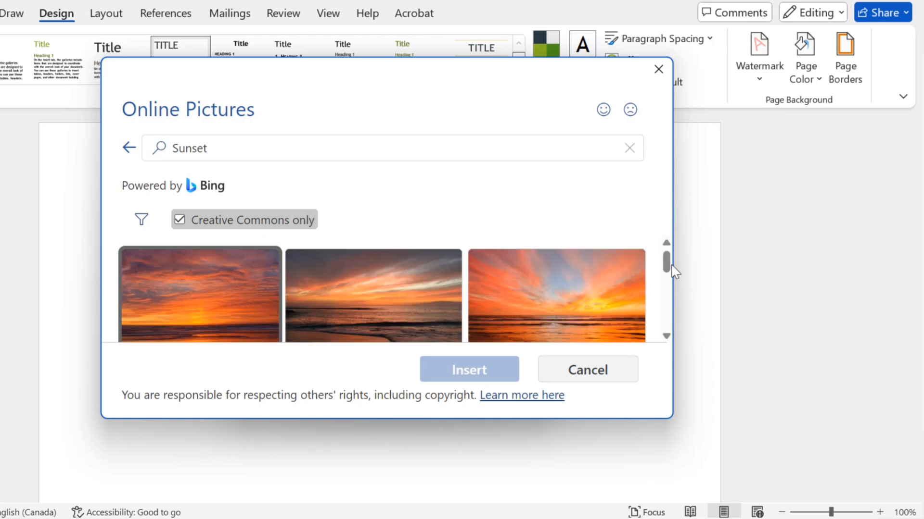
drag(666, 264, 666, 289)
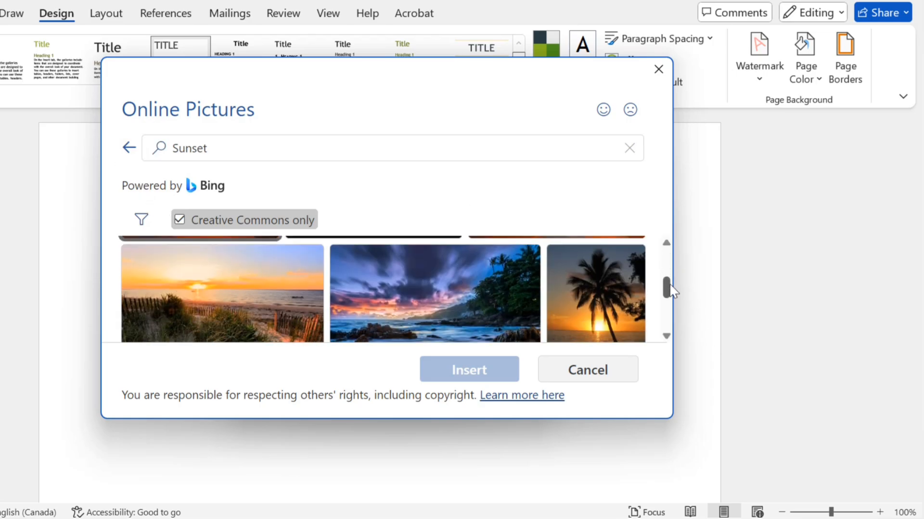
click(131, 150)
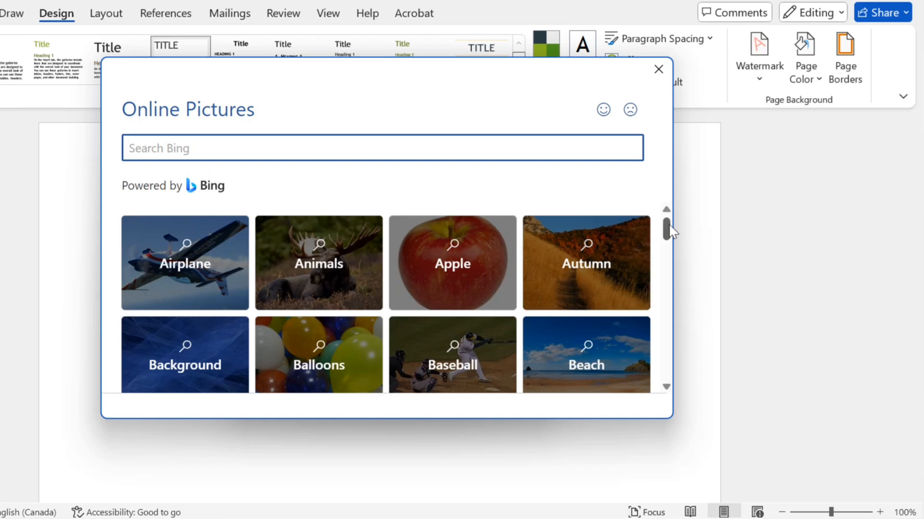
Look further through the Bing picture categories and view the pictures in the Books category
drag(666, 229, 673, 287)
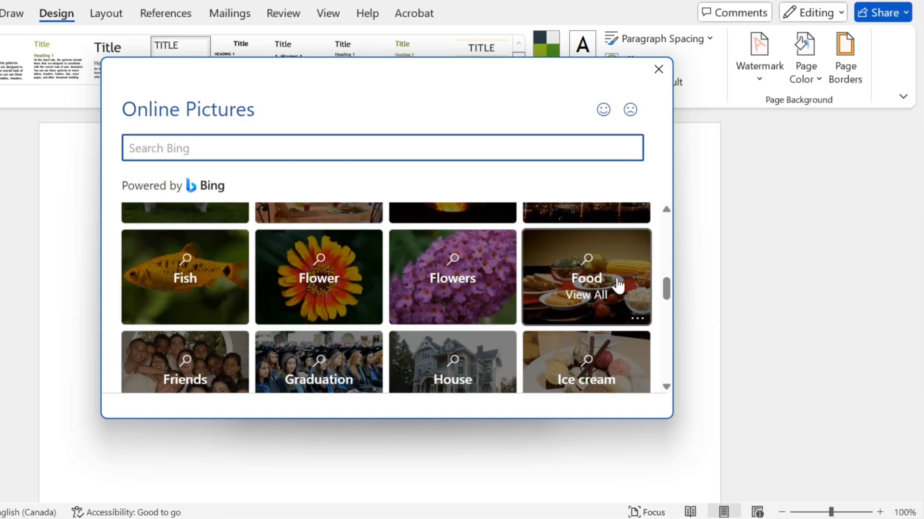
drag(671, 299, 678, 250)
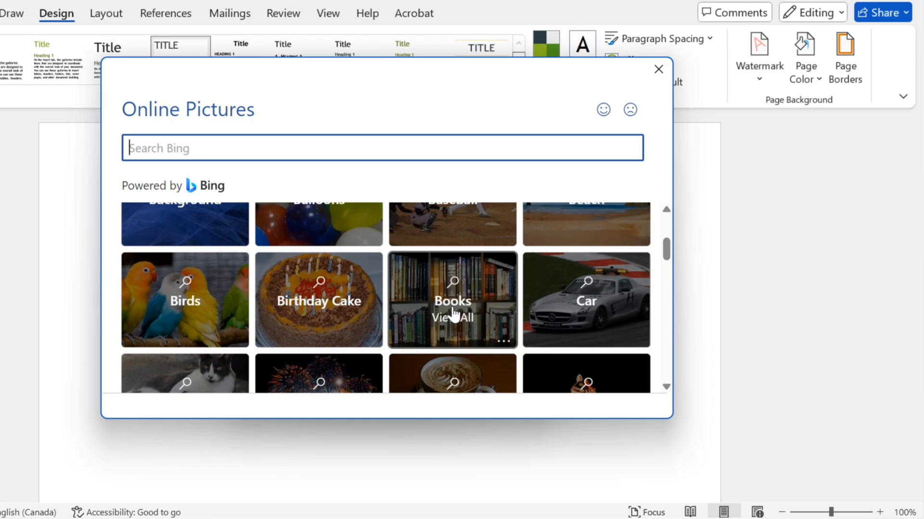
click(452, 310)
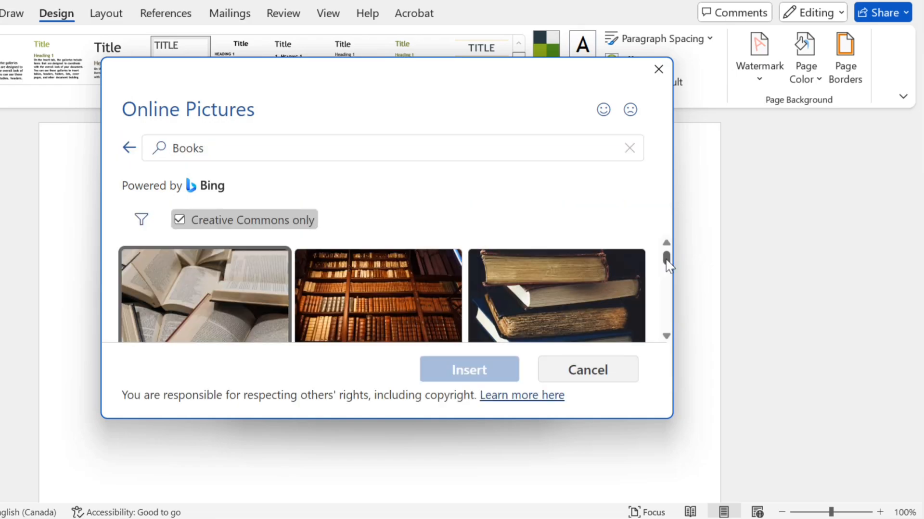
mouse_move(667, 262)
mouse_down()
mouse_move(670, 321)
mouse_move(667, 259)
mouse_up()
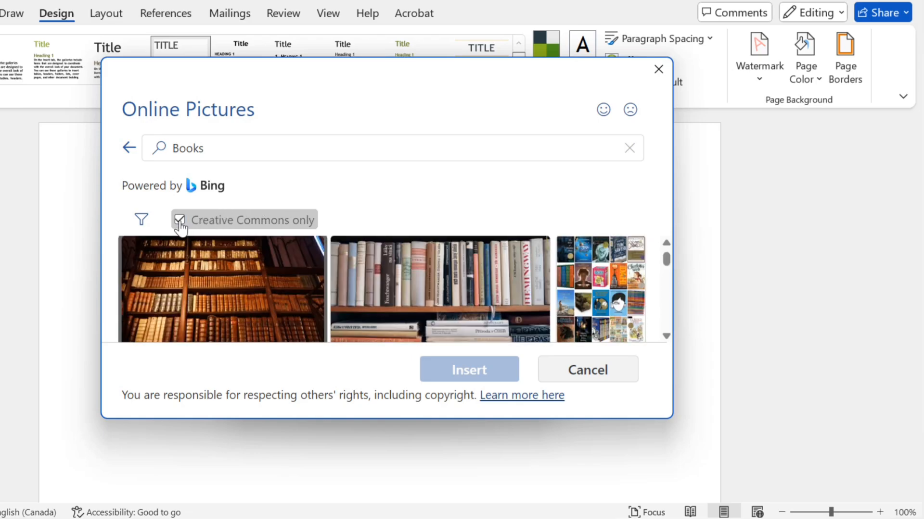
Turn the Creative Commons only restriction off and on again for the Books pictures, and review the available size and type filters
click(179, 220)
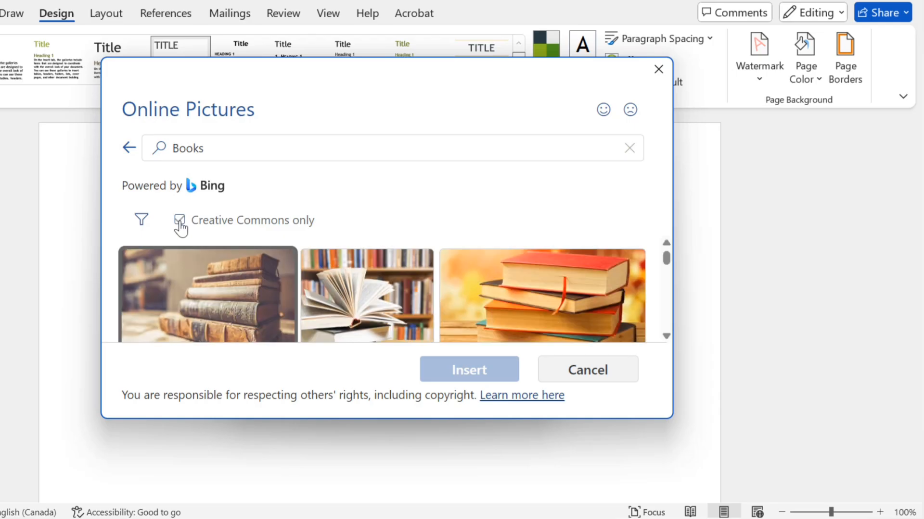
click(180, 220)
click(140, 221)
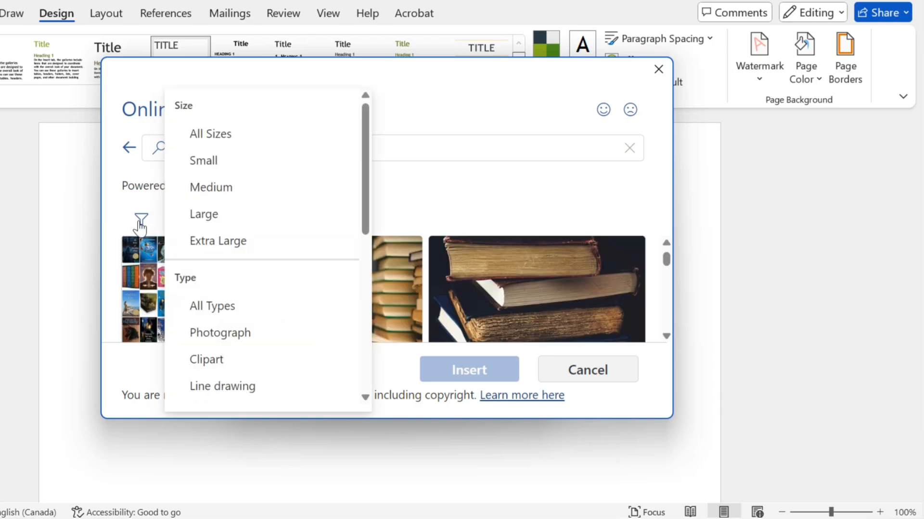
drag(366, 168, 362, 147)
click(402, 193)
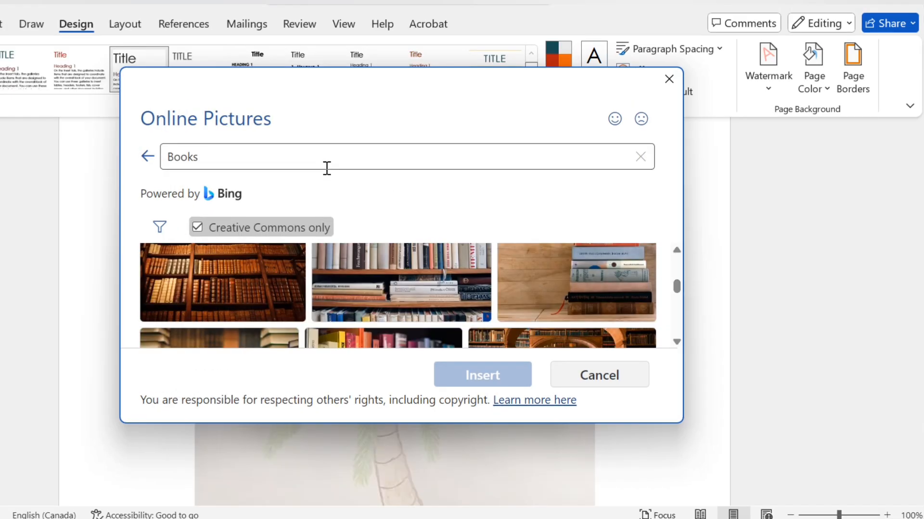
Replace the Books search term with RAINBOW and search Bing for matching pictures
click(271, 162)
key(BackSpace)
key(BackSpace)
key(BackSpace)
key(BackSpace)
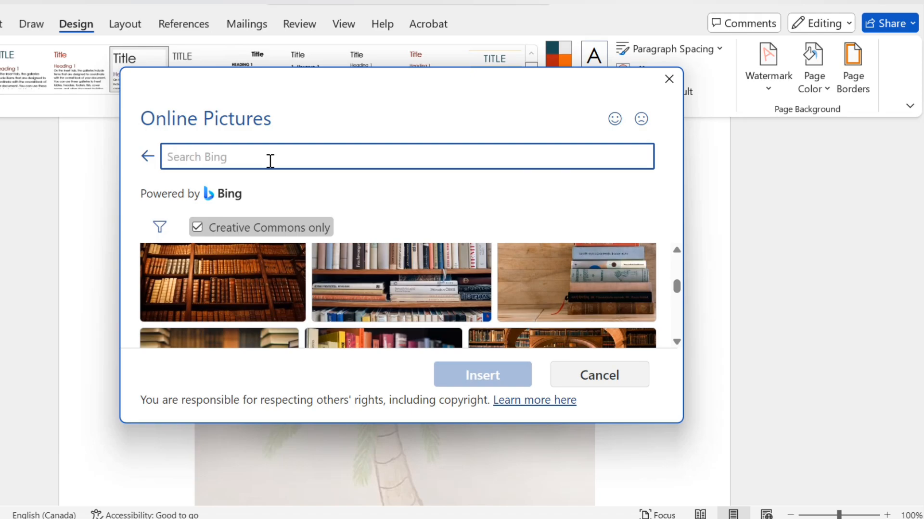
text(RA)
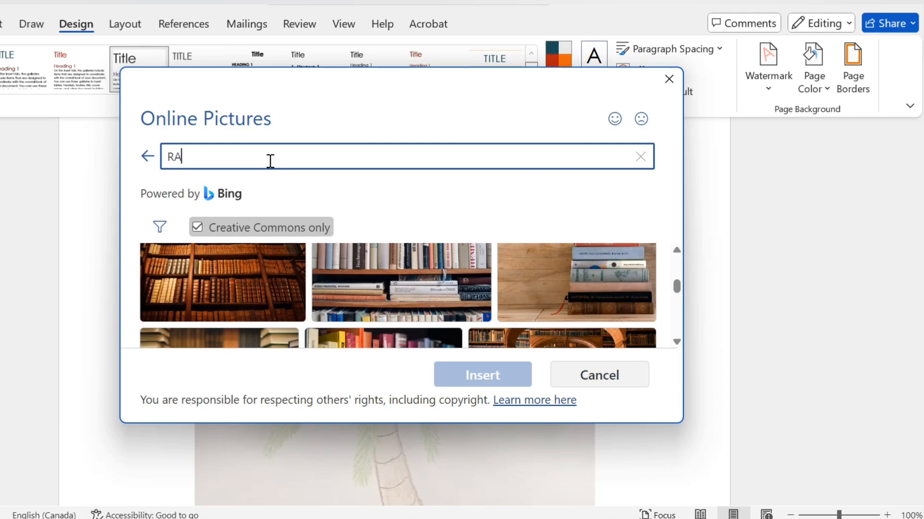
text(INBOW)
key(Return)
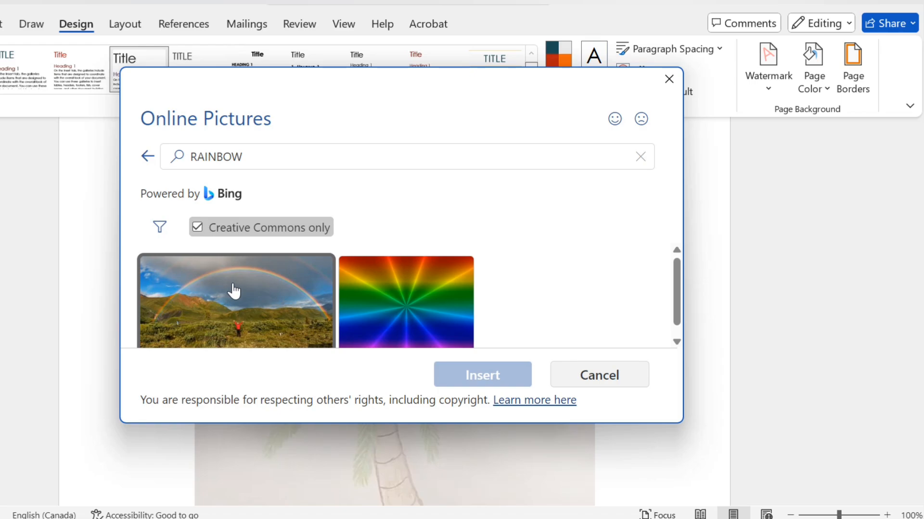
Insert the first rainbow landscape picture from the results, apply it as the watermark without washout and check it on the page
click(234, 291)
click(479, 374)
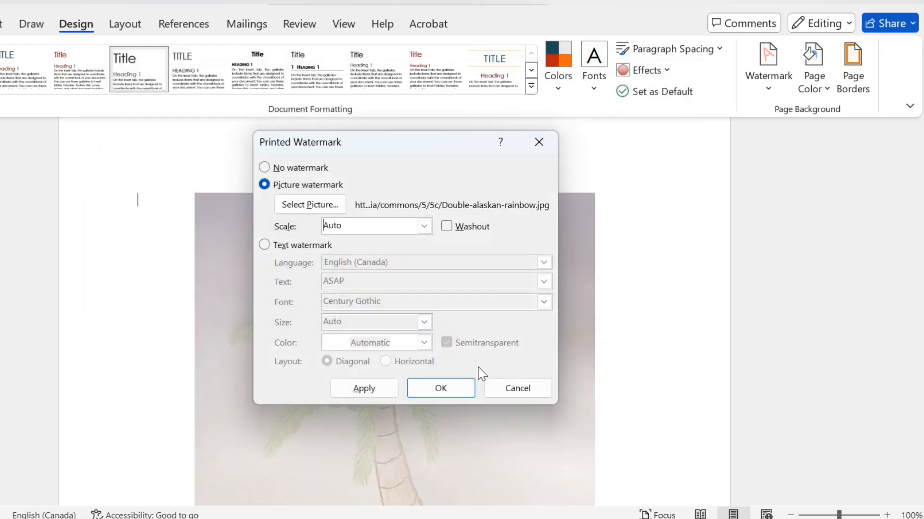
click(373, 393)
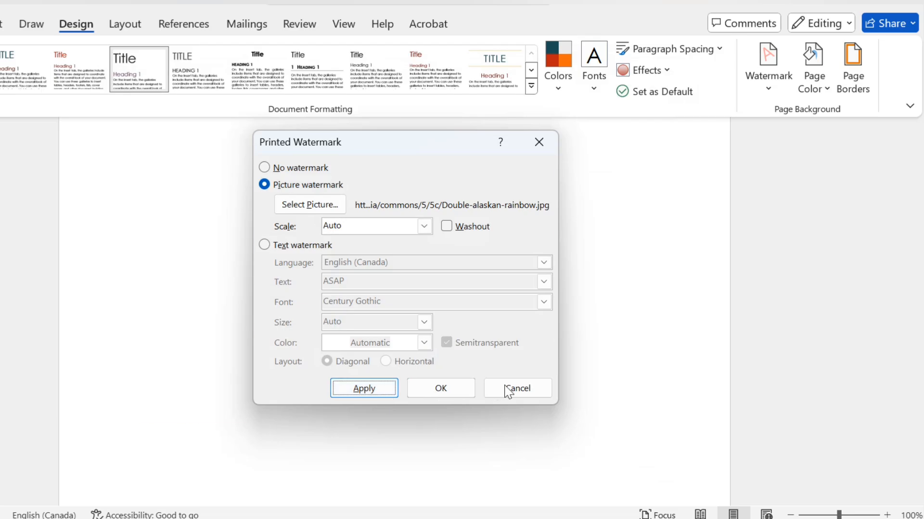
click(492, 391)
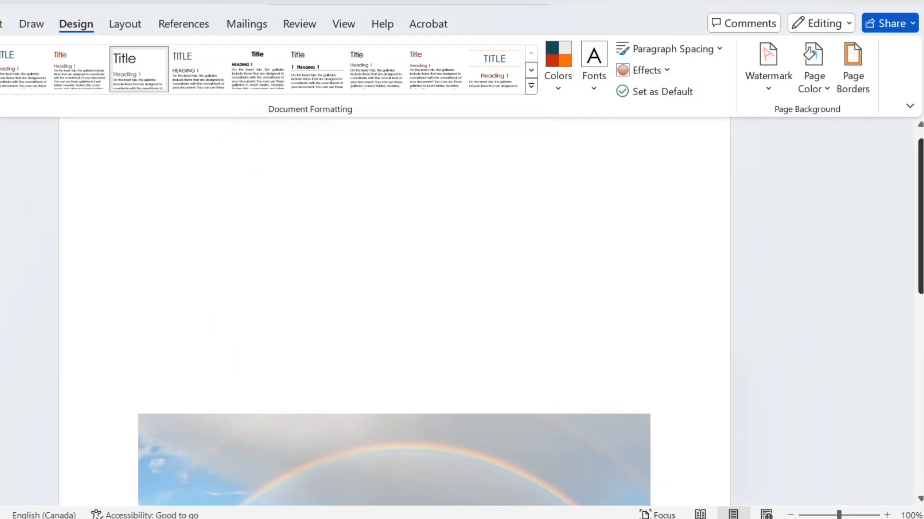
scroll(394, 299, down, 5)
scroll(394, 299, up, 1)
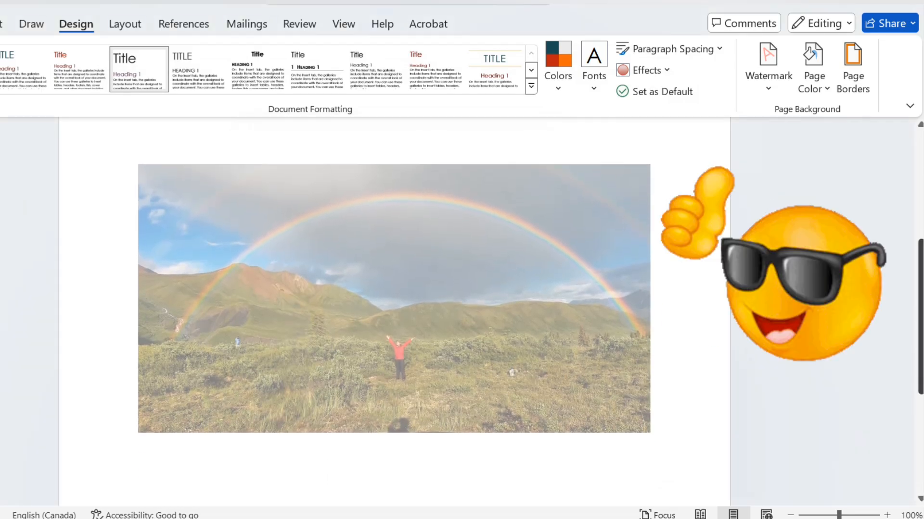
Turn on the washout effect for the existing rainbow picture watermark and apply the change
click(776, 92)
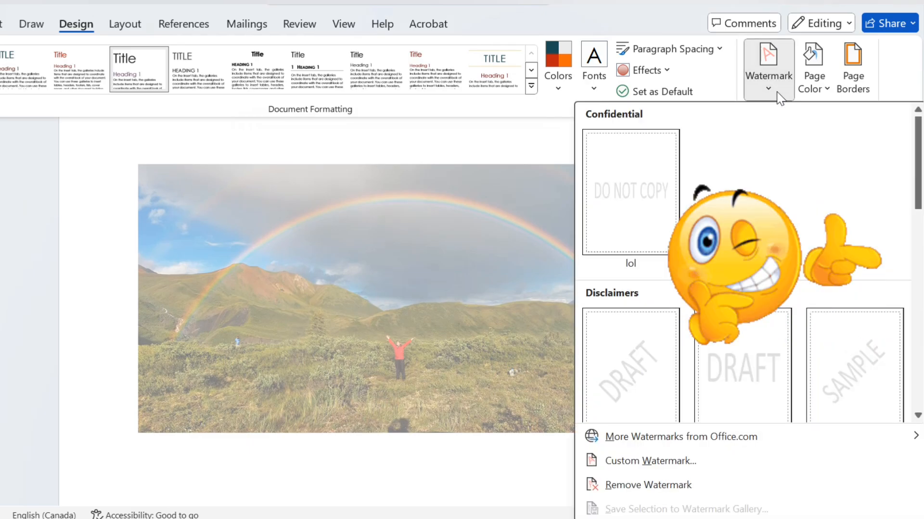
click(649, 460)
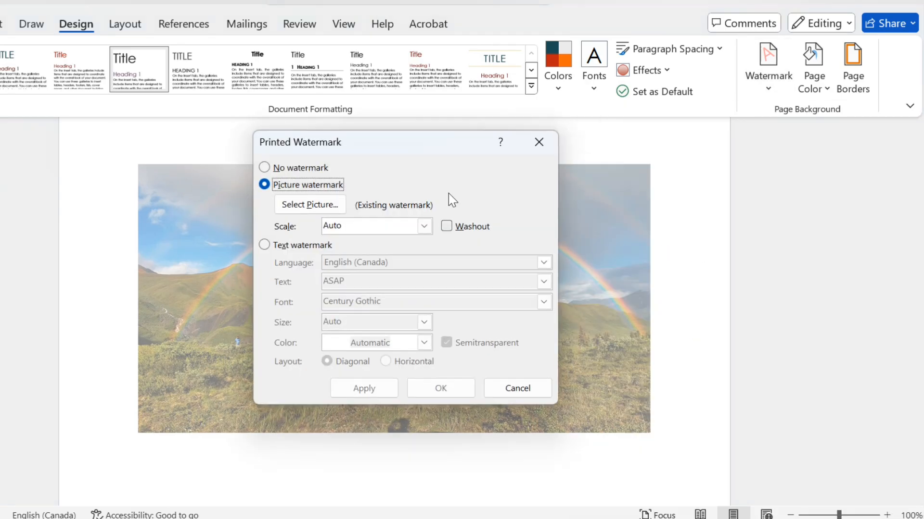
click(447, 229)
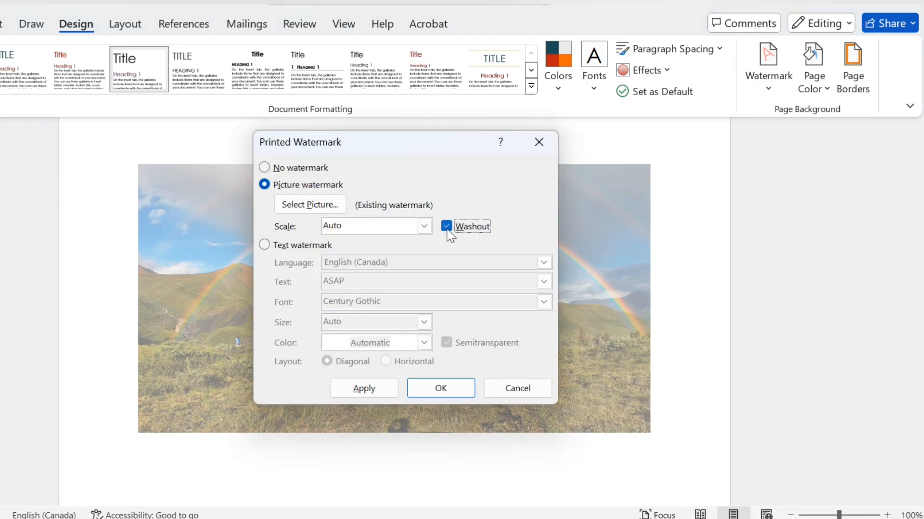
click(375, 388)
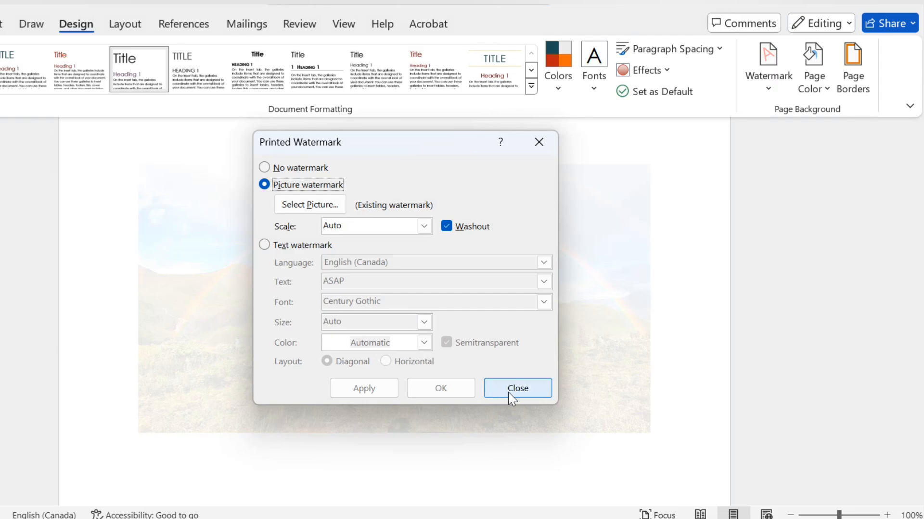
click(511, 396)
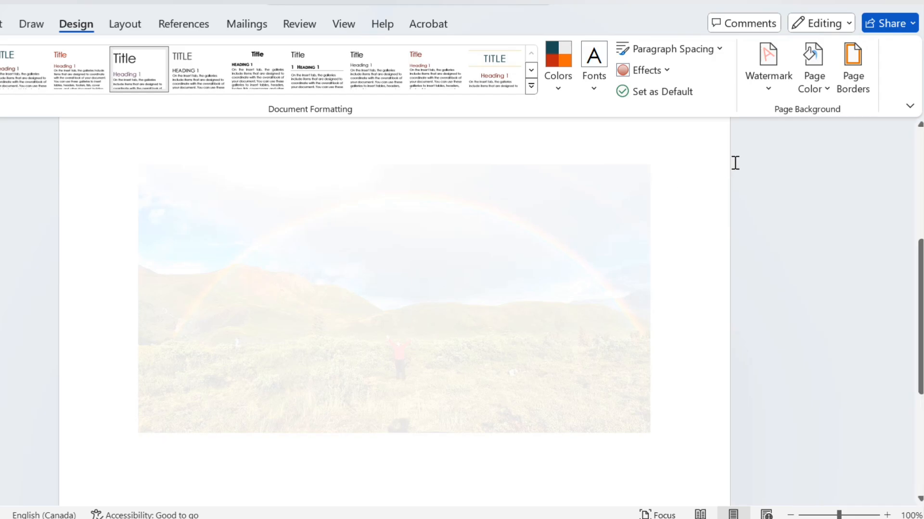
click(767, 77)
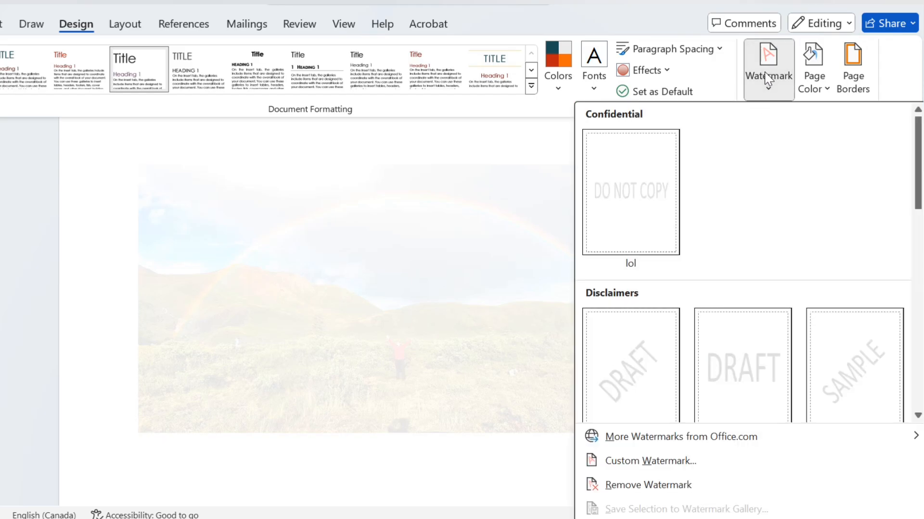
drag(919, 173, 921, 218)
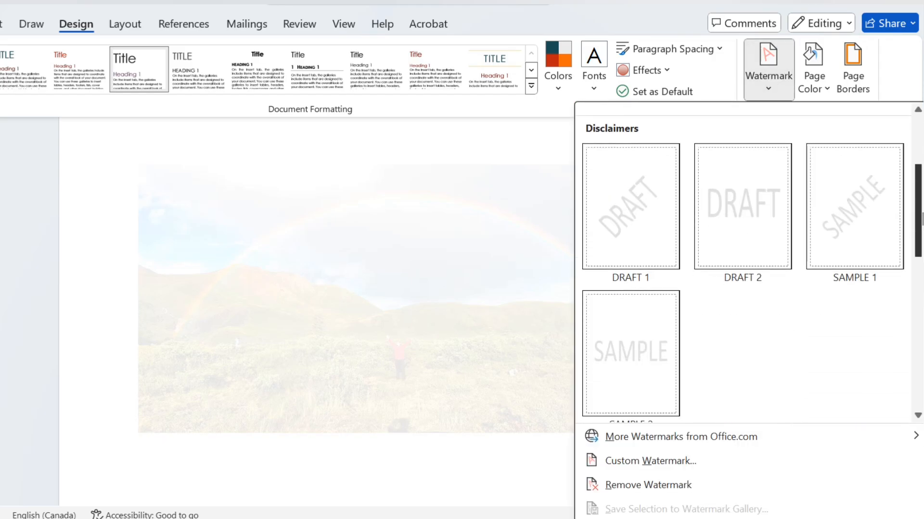
click(42, 302)
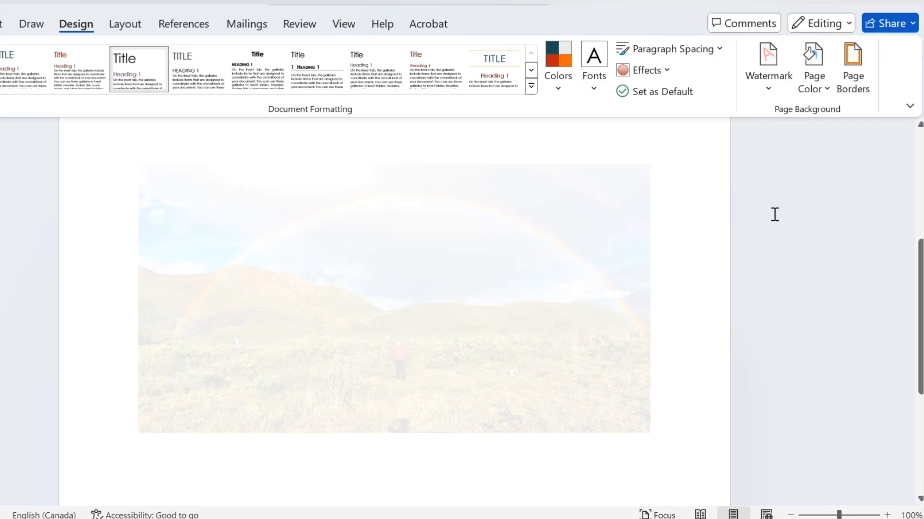
Remove the rainbow watermark with the Remove Watermark command and undo the removal
click(766, 87)
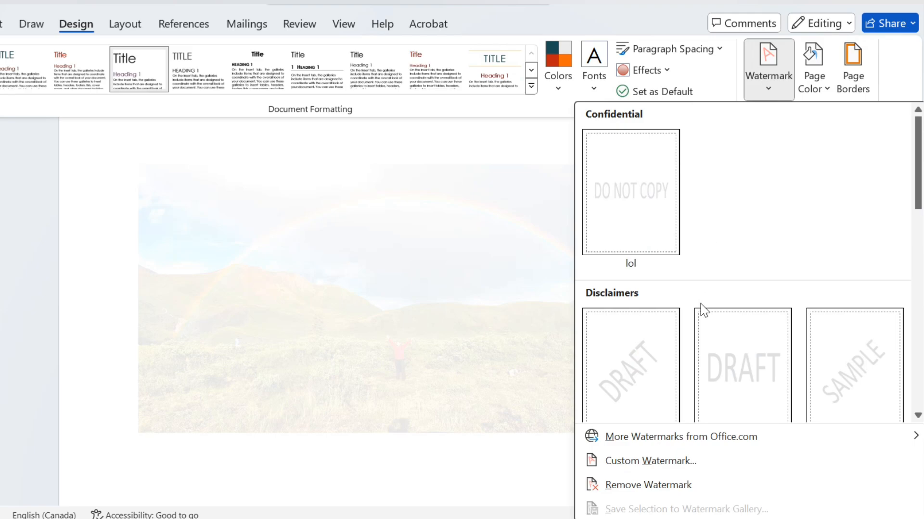
click(645, 486)
key(ctrl+z)
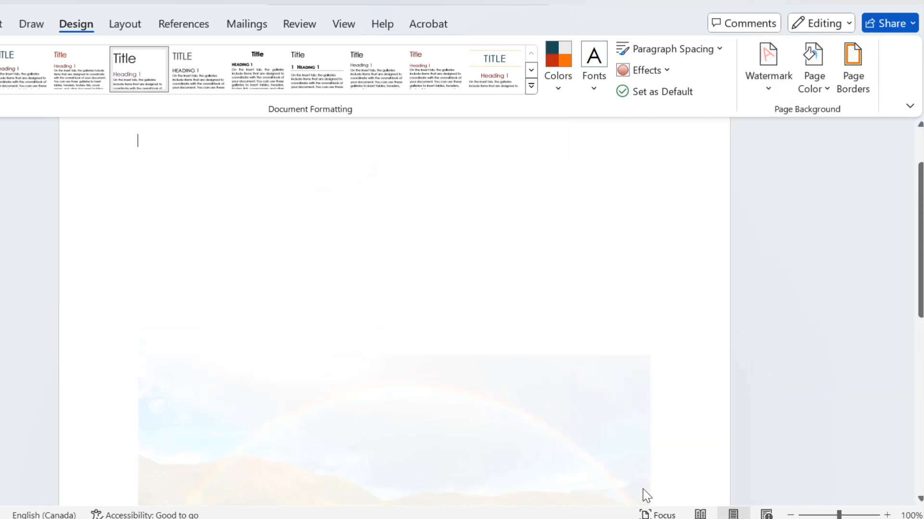
scroll(895, 315, down, 4)
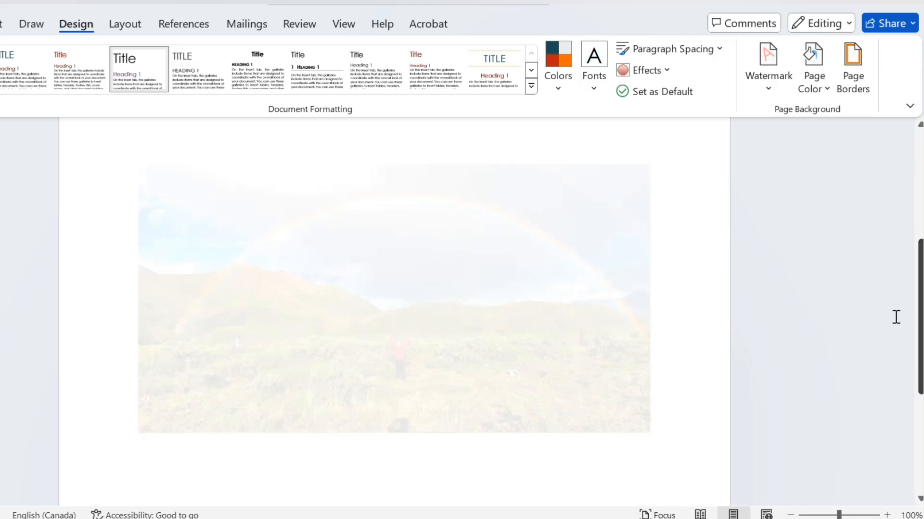
Set the custom watermark options to No watermark and apply this to the page
click(770, 82)
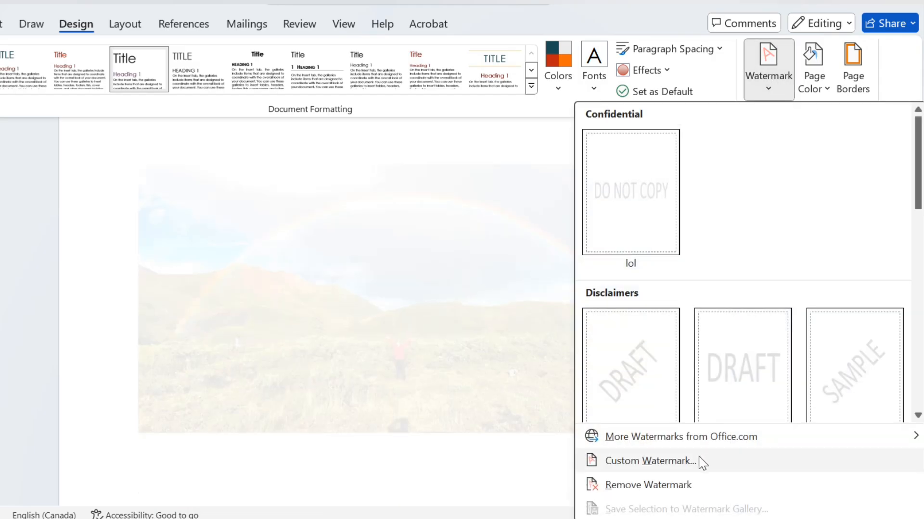
click(700, 460)
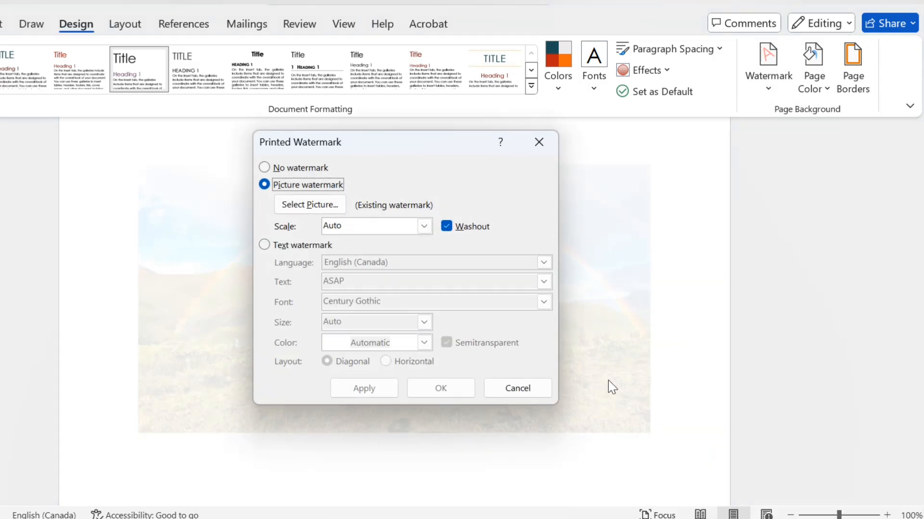
click(263, 168)
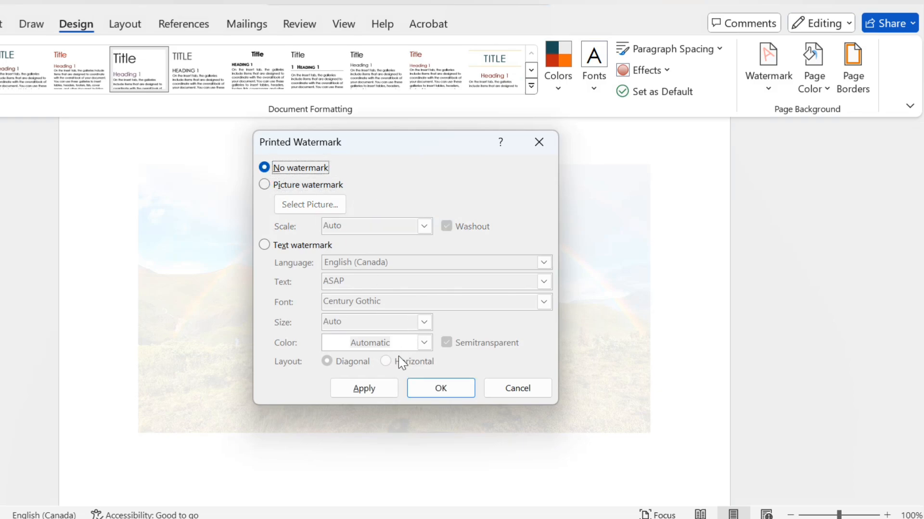
click(379, 385)
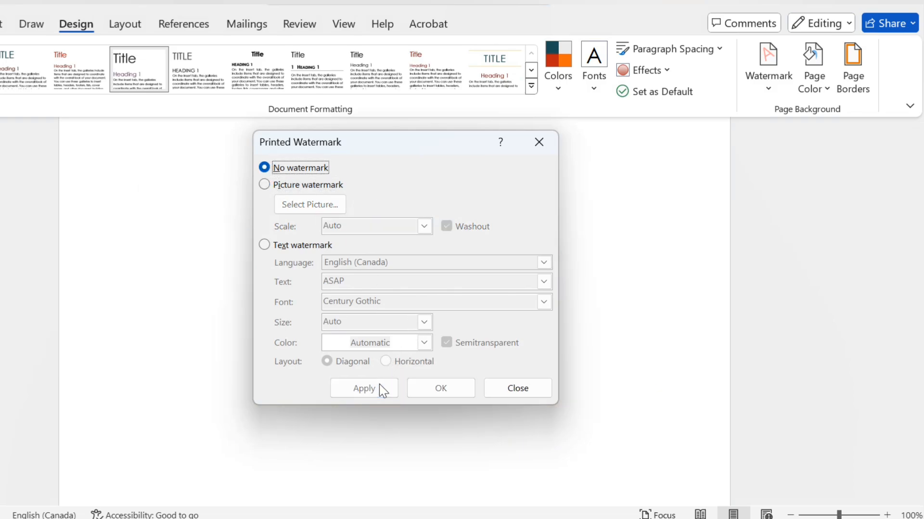
click(506, 386)
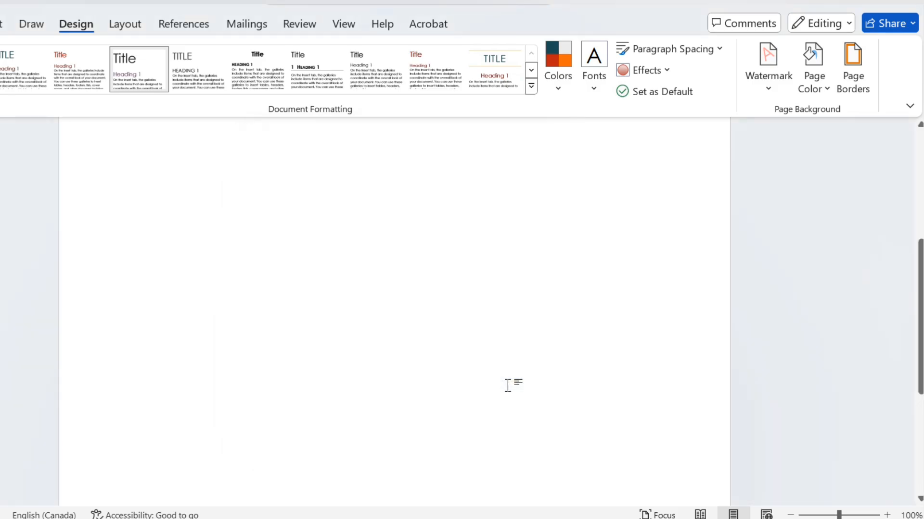